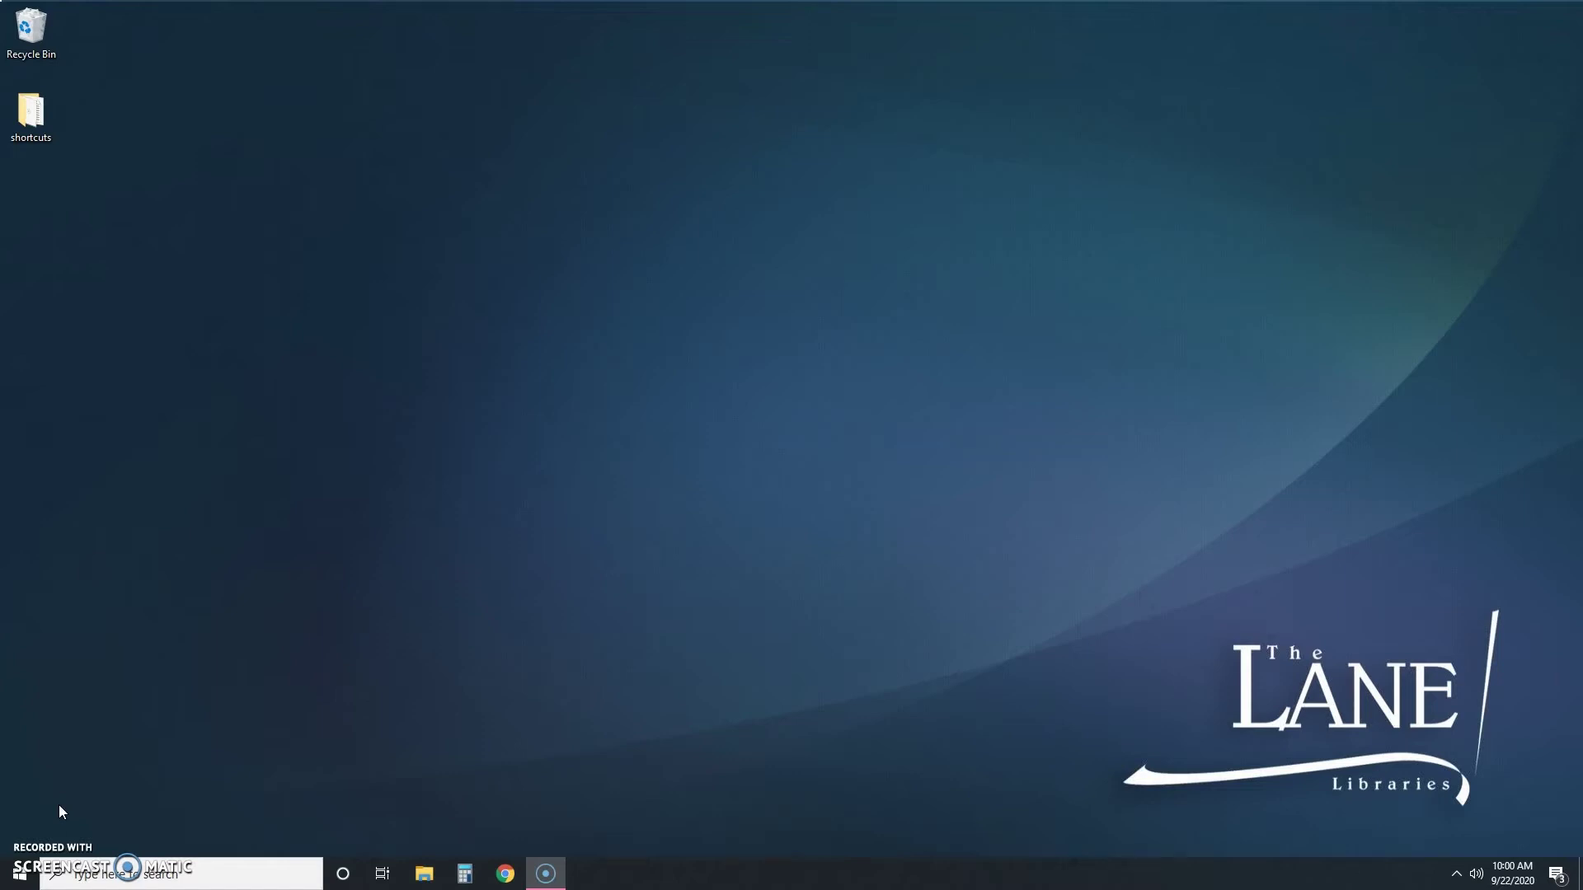
# Step: Launch Chrome and enter thingiverse.com in the address bar
pyautogui.click(506, 874)
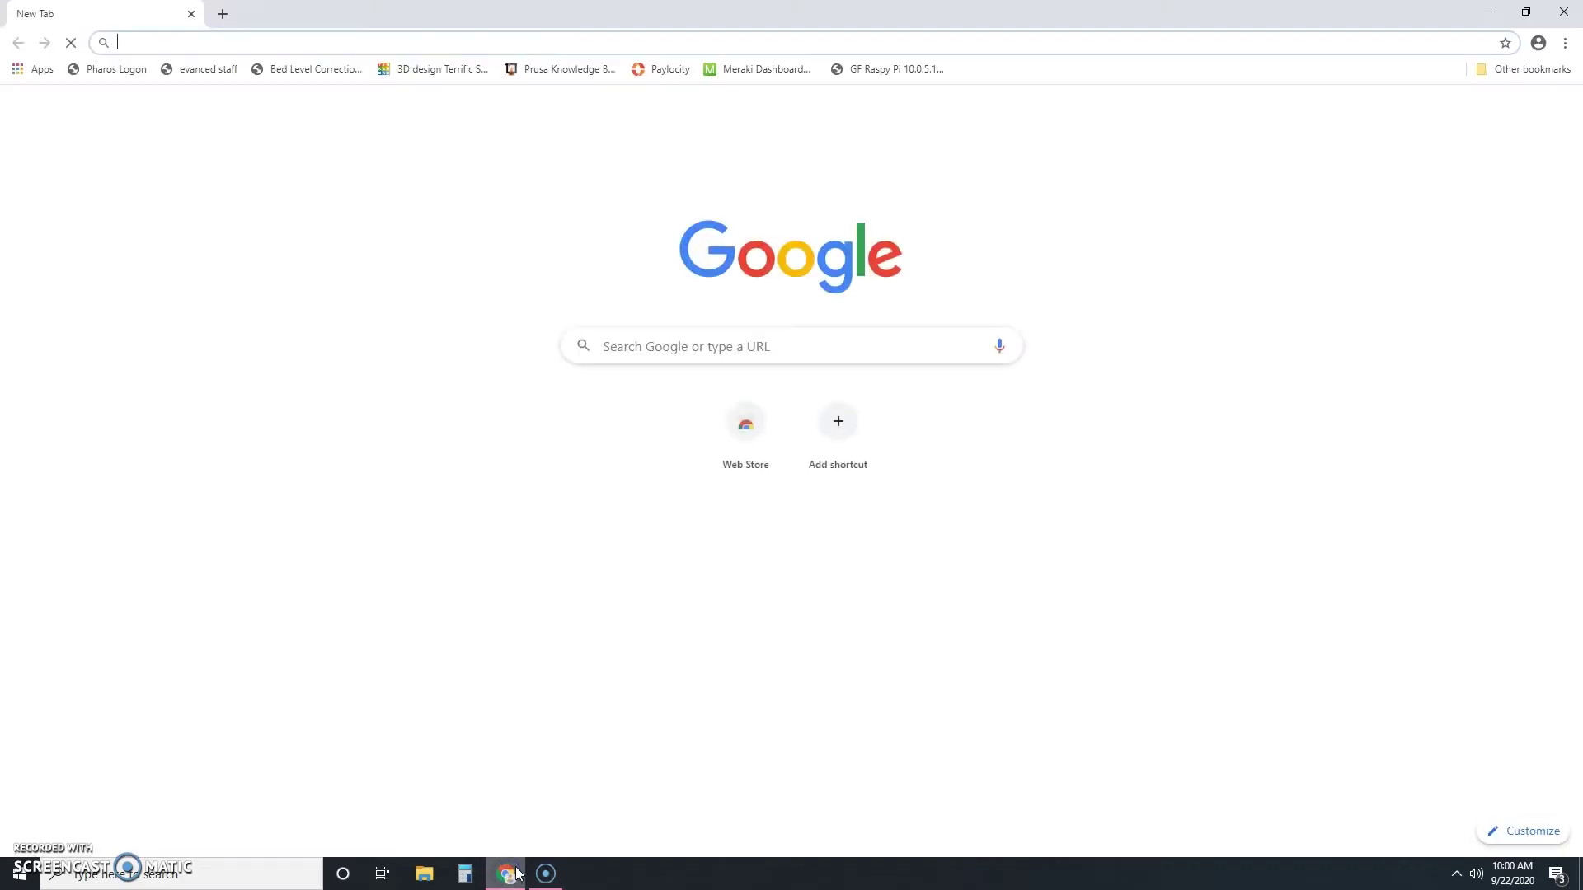
pyautogui.click(365, 43)
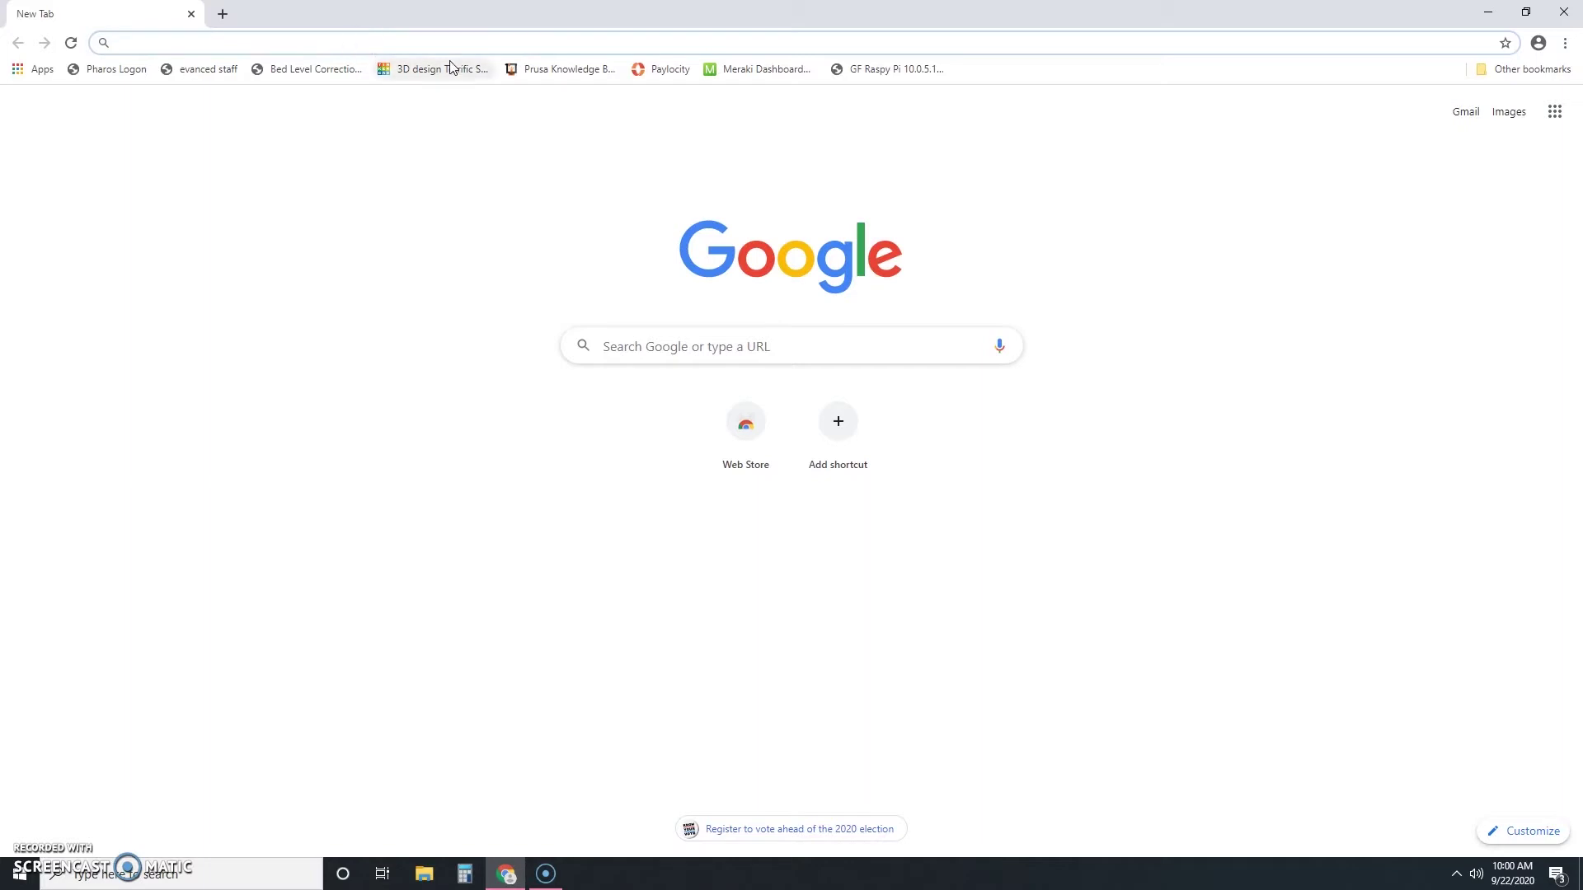
pyautogui.write('thingiver')
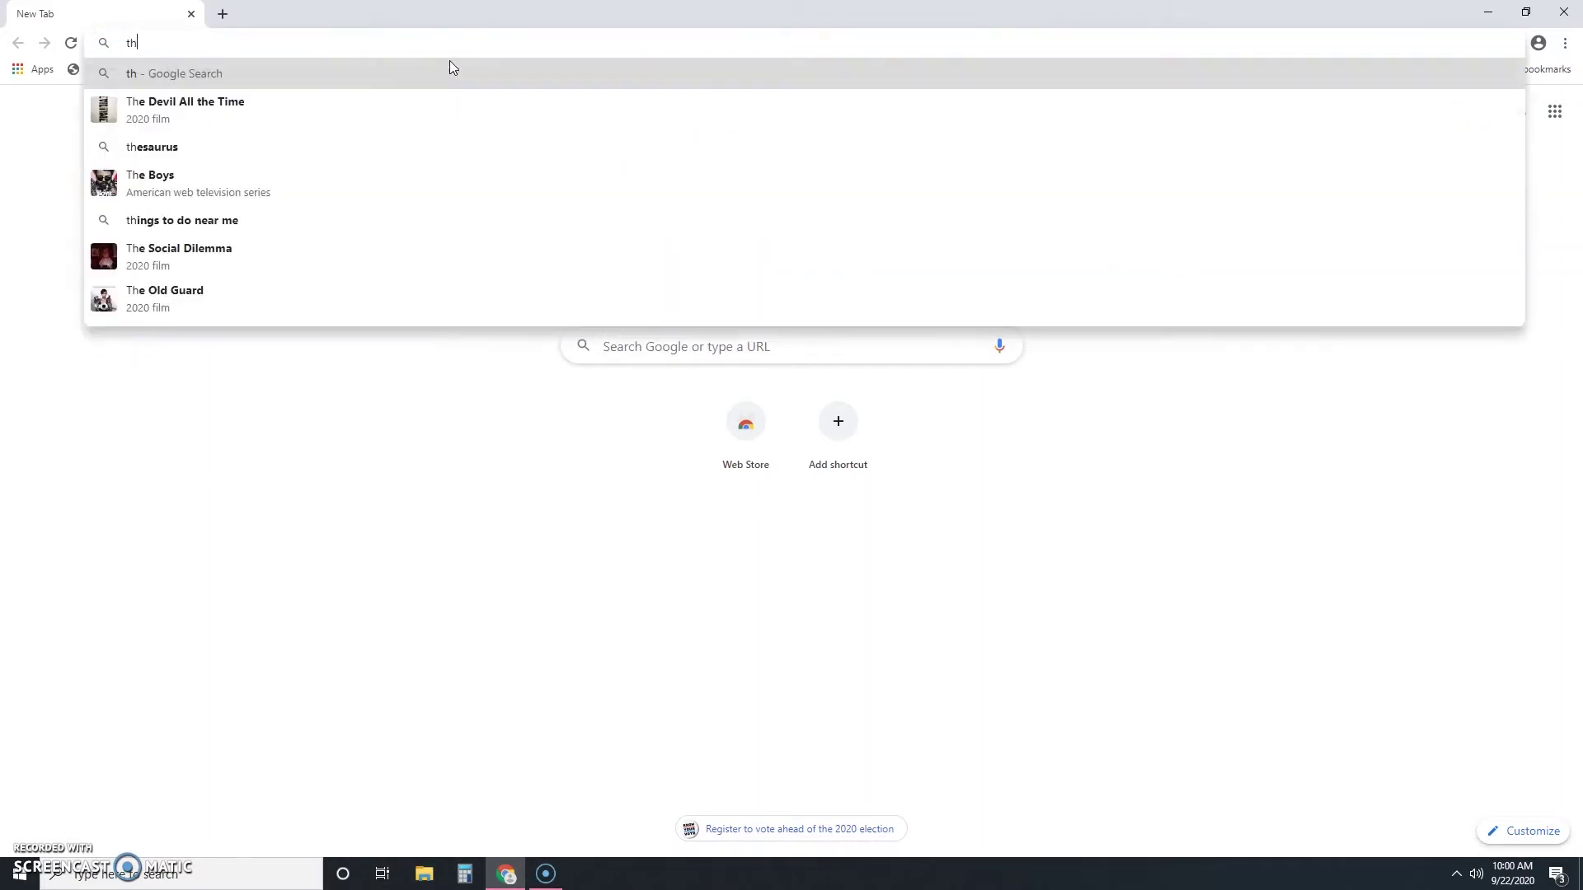
pyautogui.write('se.com')
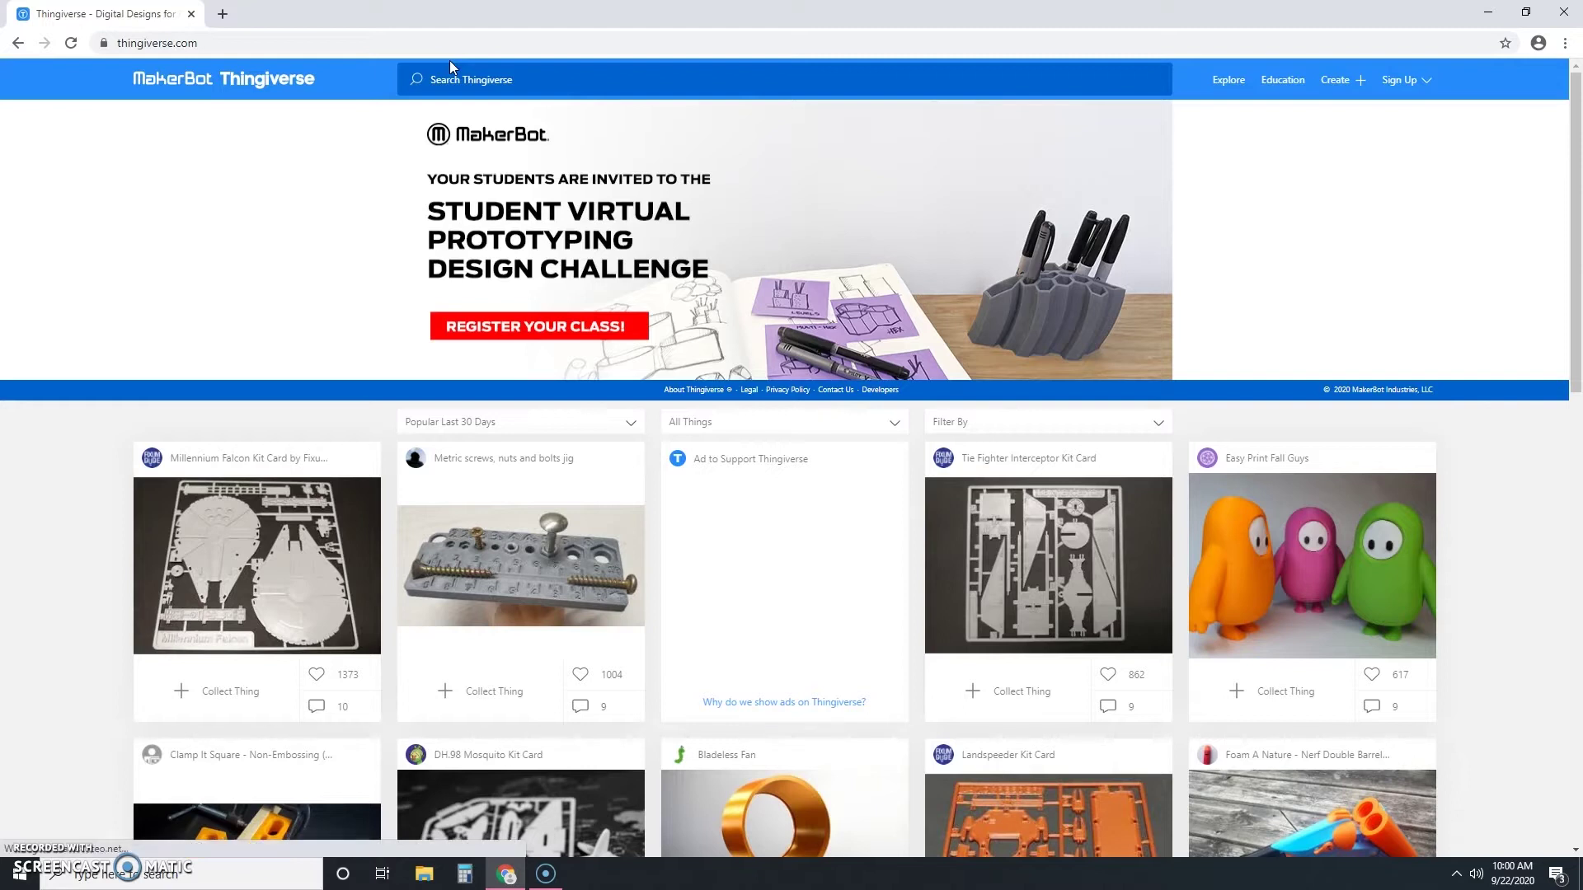
# Step: Search Thingiverse for 'ghost ornament'
pyautogui.click(33, 860)
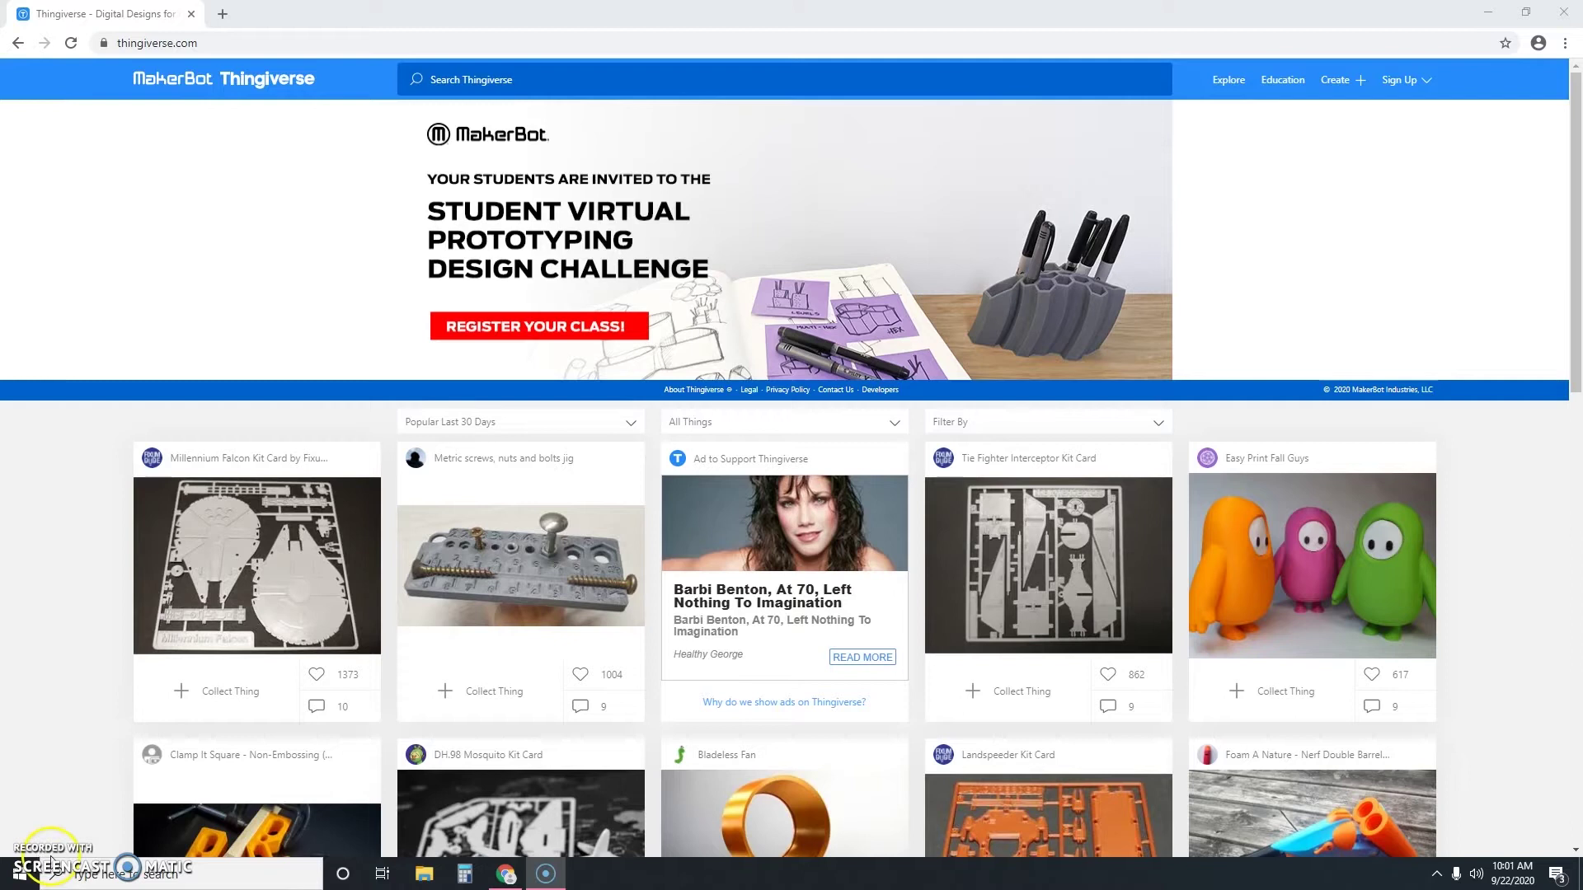
pyautogui.click(545, 79)
pyautogui.write('ghost ornament')
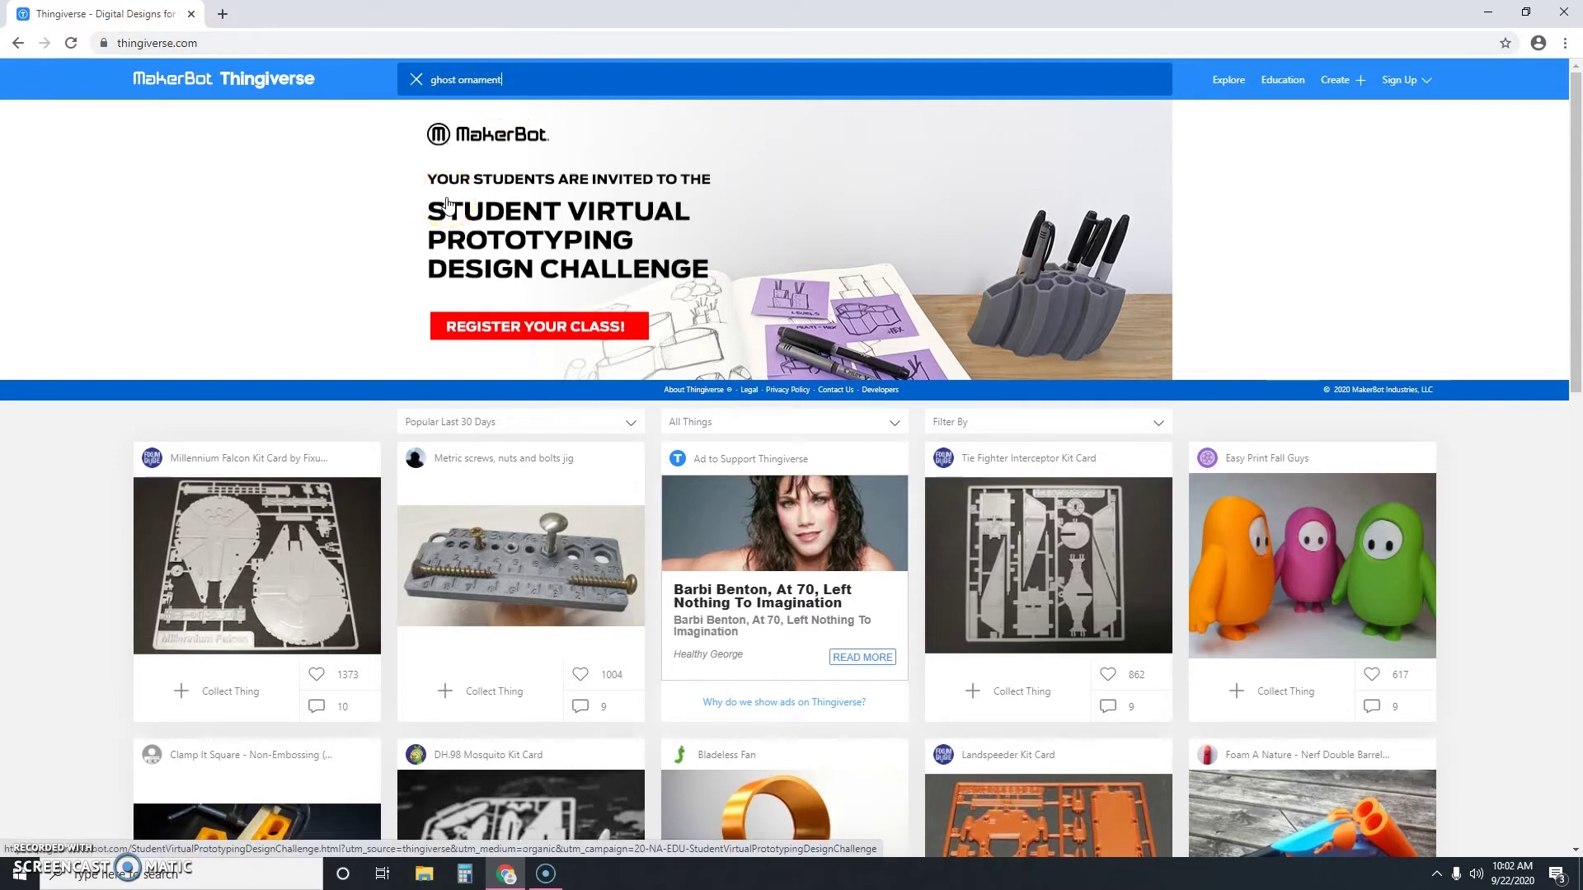
pyautogui.press('Return')
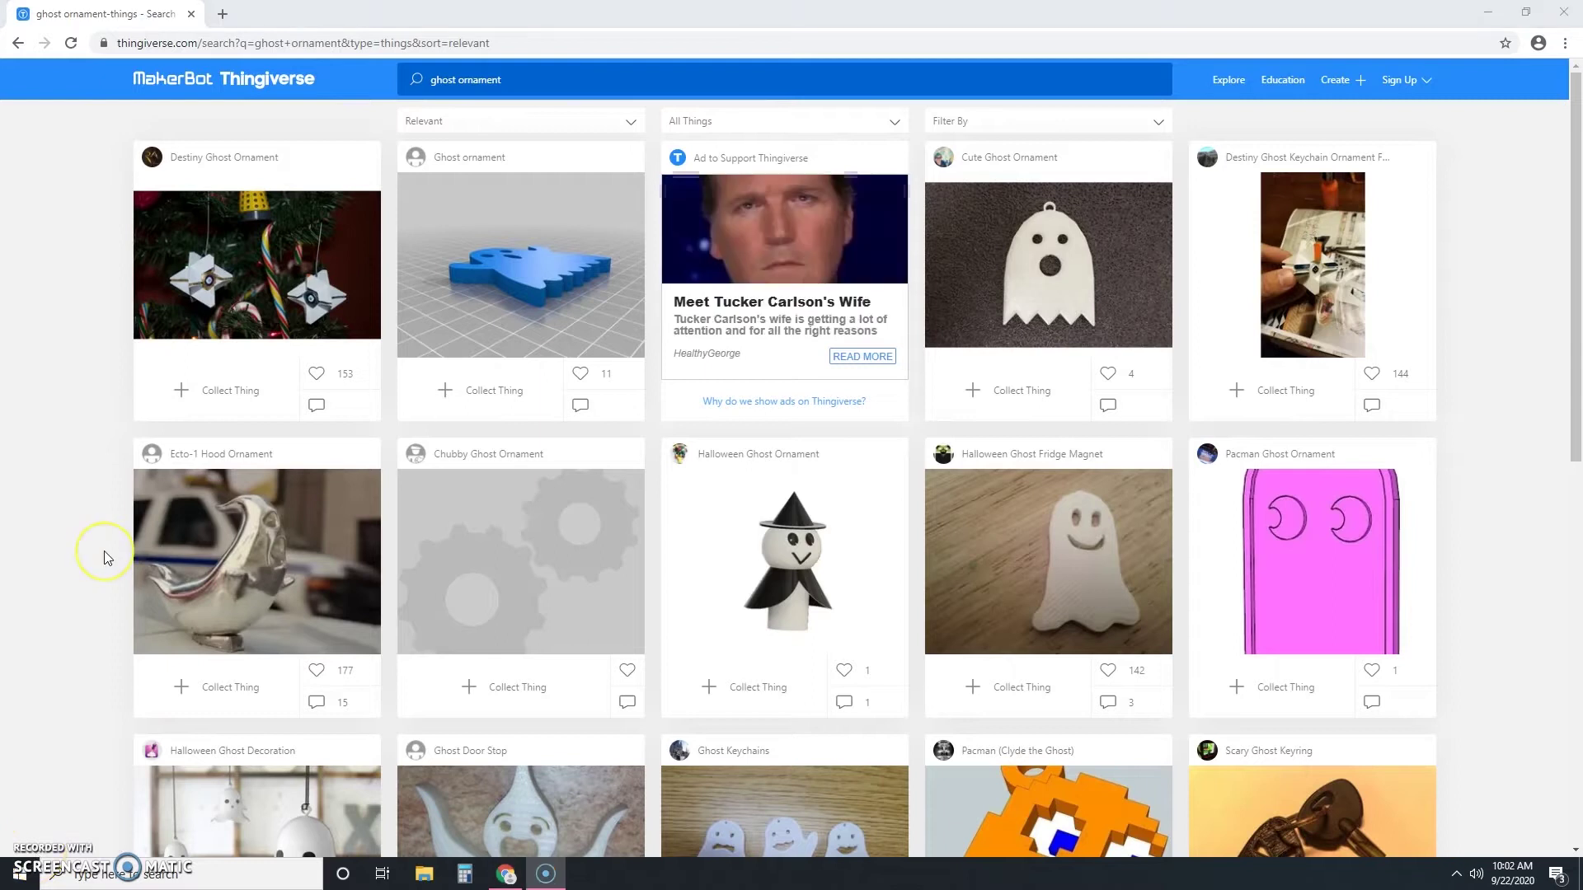
# Step: Scroll the results and open the Halloween Ghost Decoration design page
pyautogui.scroll(-5, 106, 558)
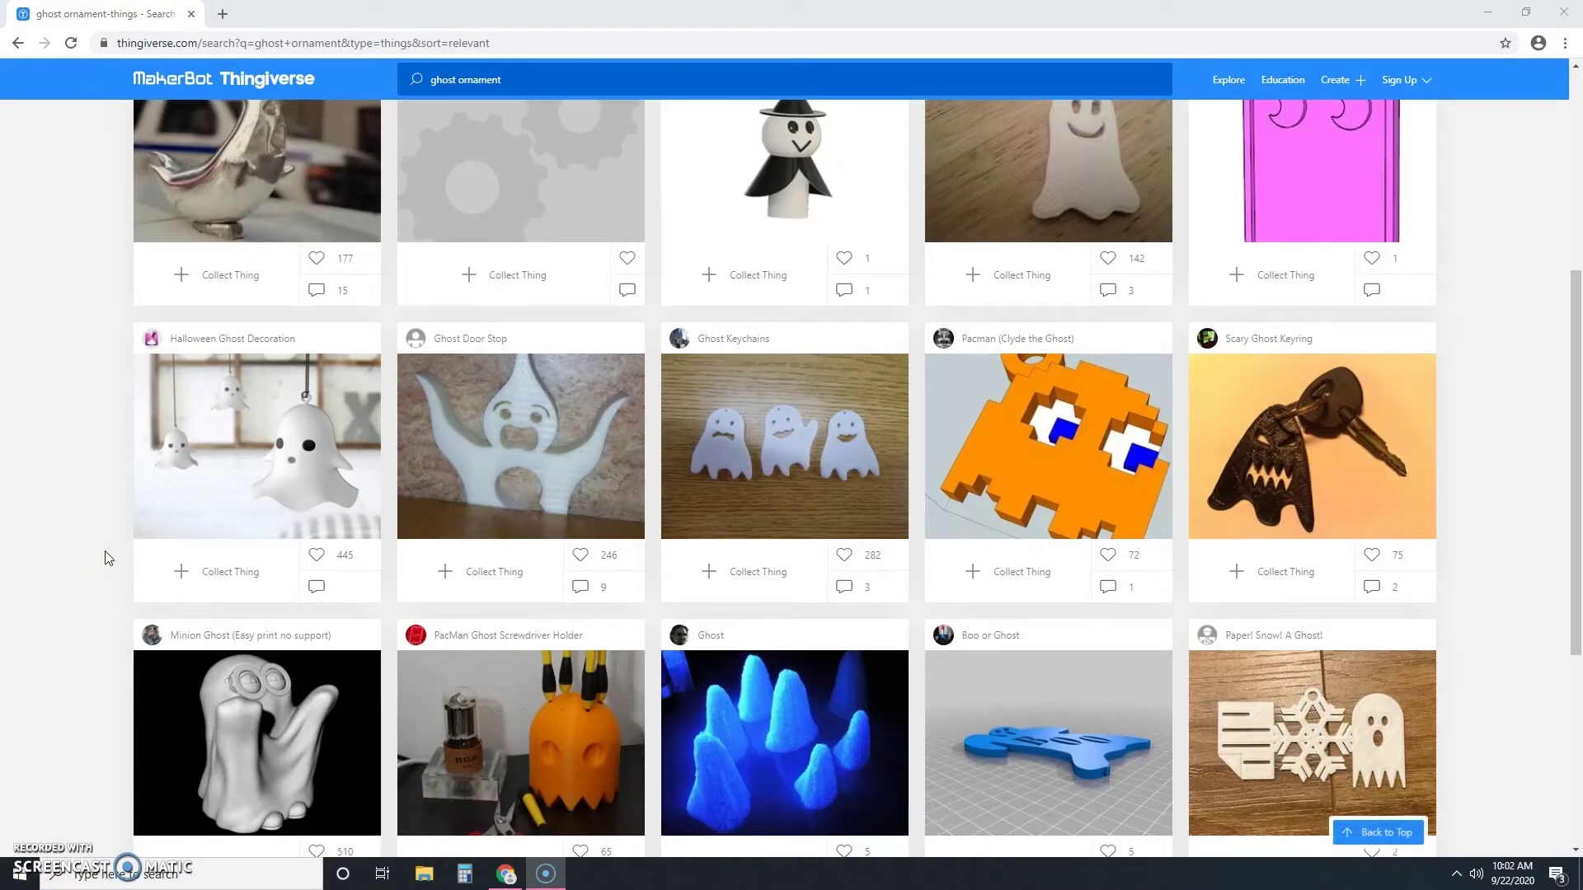
pyautogui.click(261, 410)
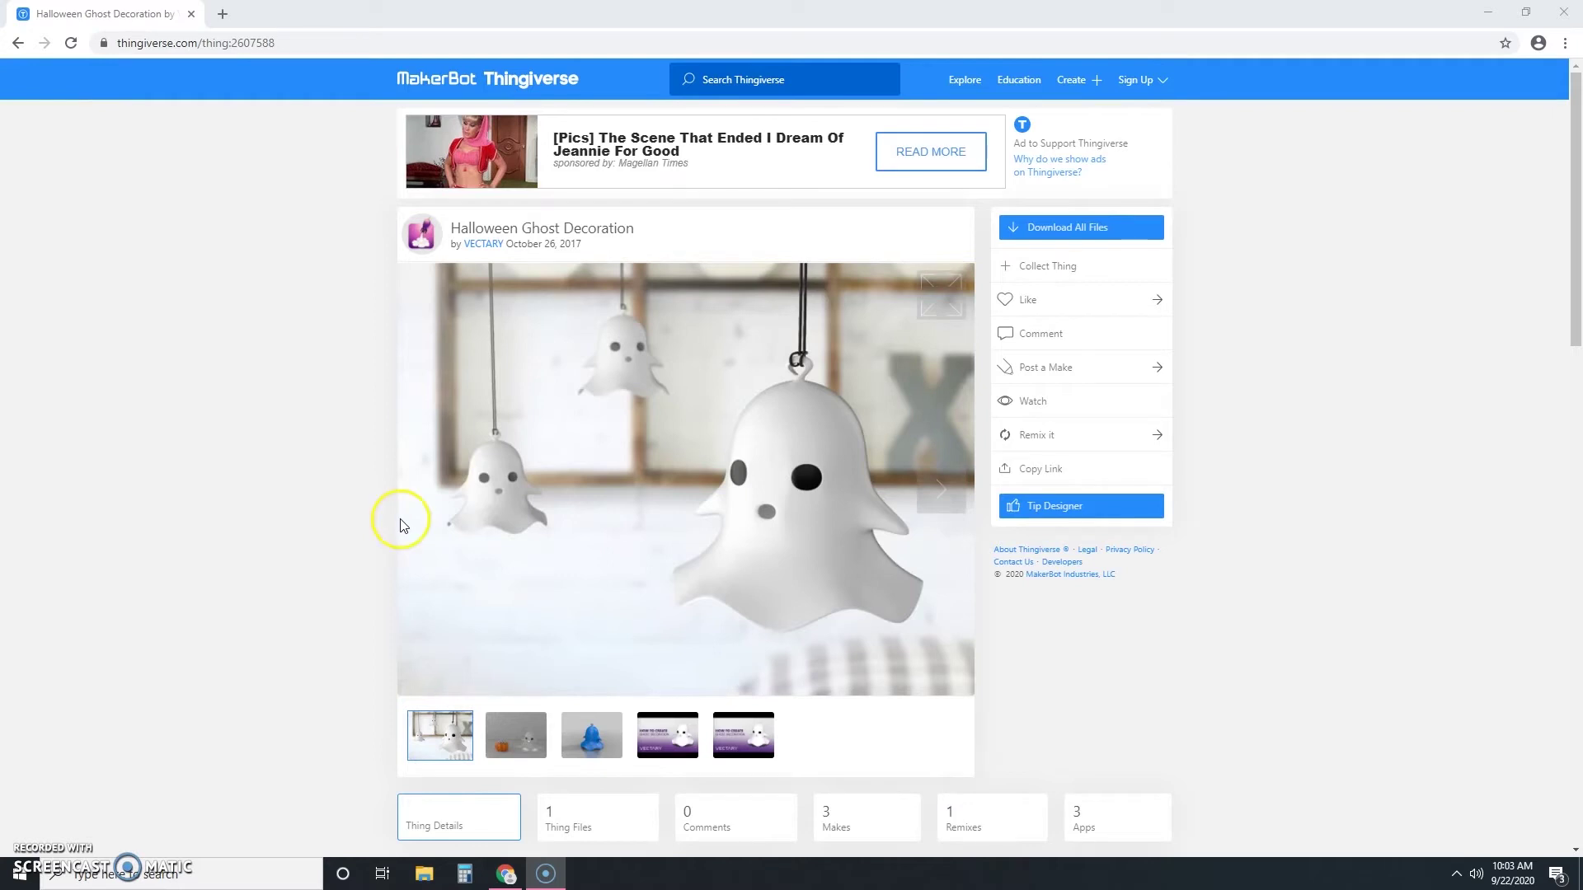
pyautogui.scroll(-1, 313, 577)
pyautogui.scroll(-10, 313, 577)
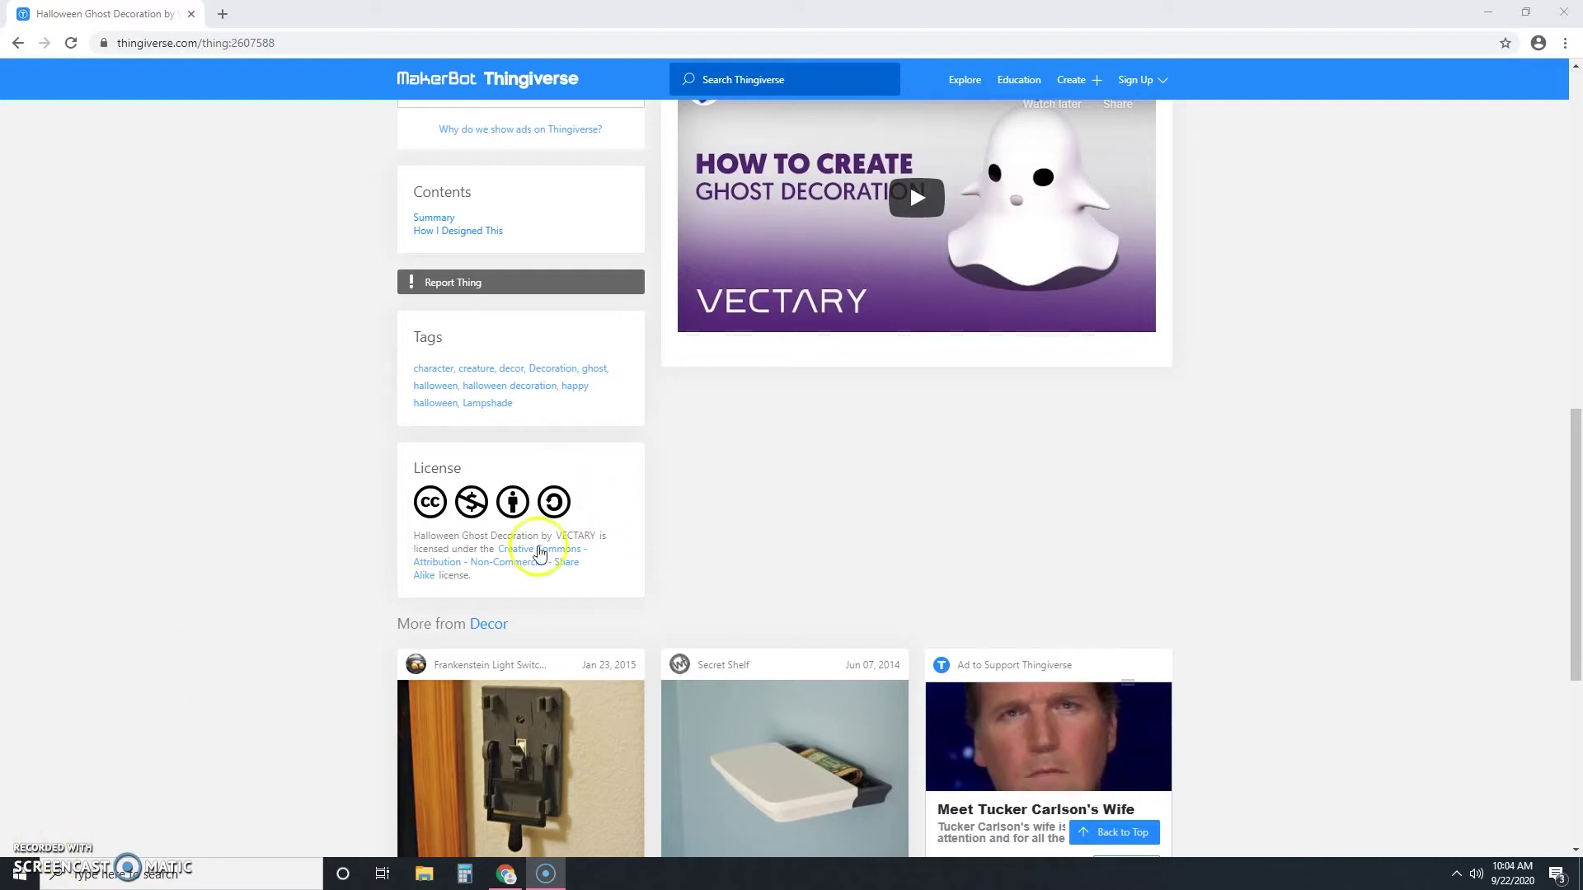
pyautogui.click(538, 554)
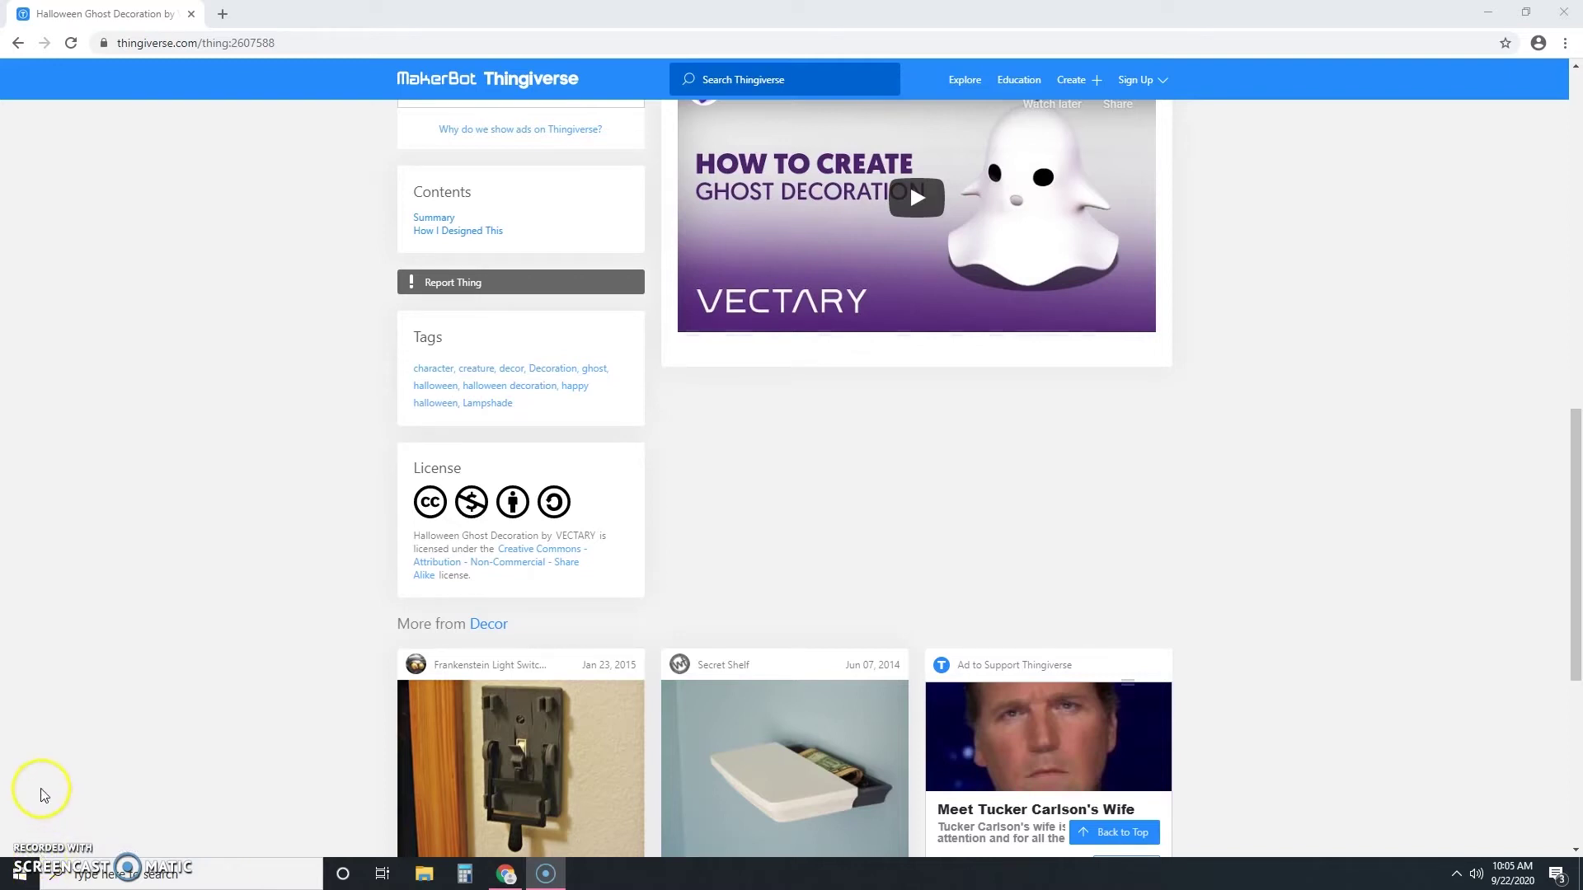
pyautogui.scroll(7, 205, 647)
pyautogui.scroll(3, 205, 646)
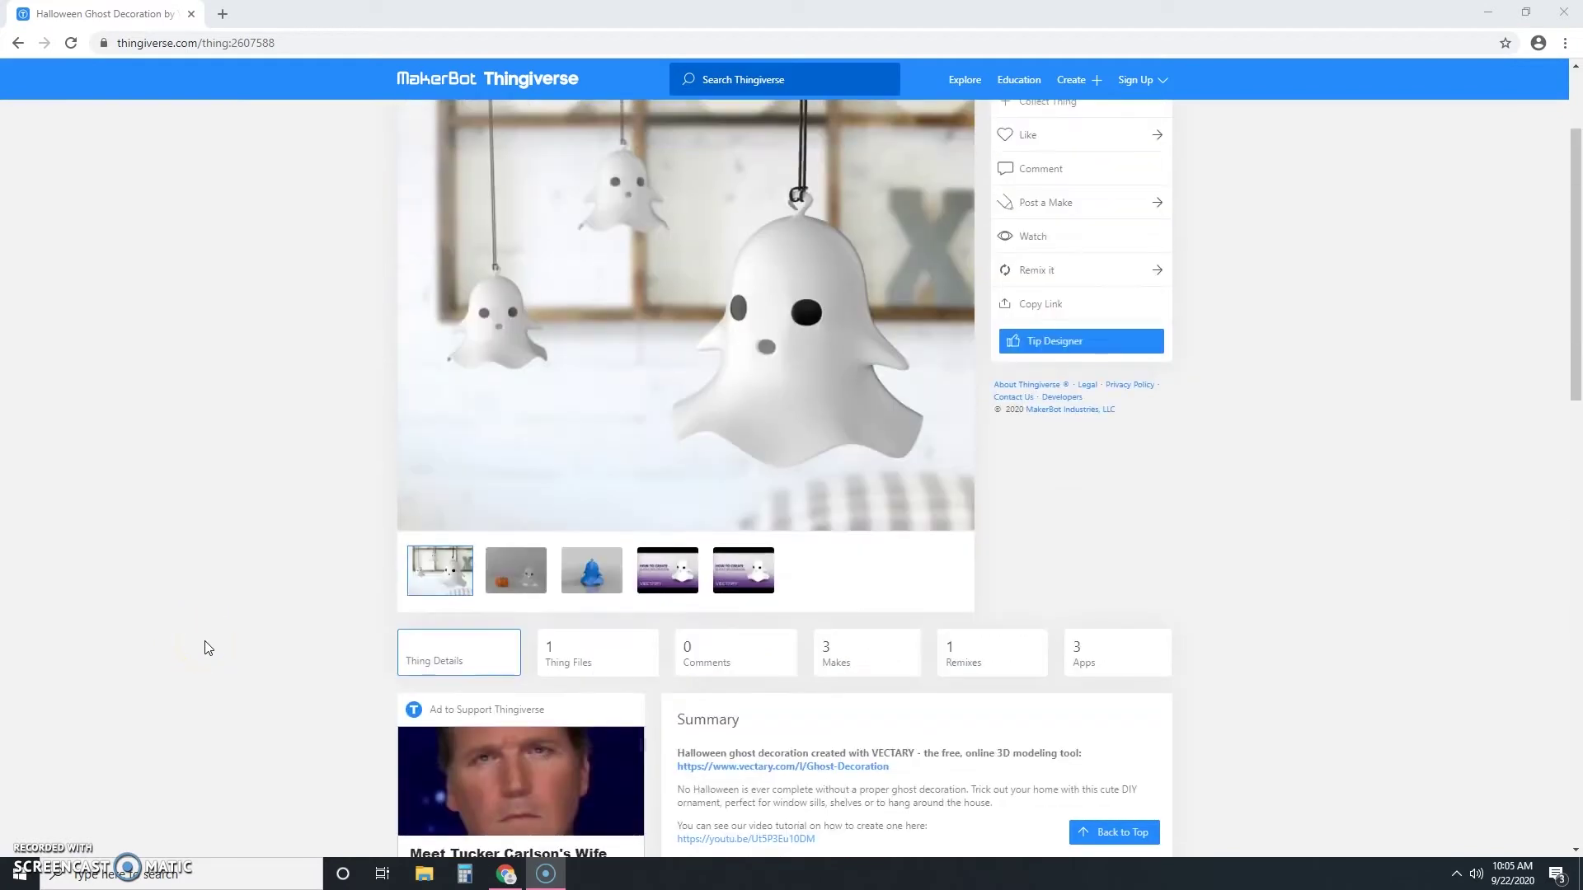
# Step: Review the three user makes, then list the Thing Files showing Ghost_decoration_VECTARY.stl
pyautogui.click(864, 660)
pyautogui.scroll(-2, 1324, 513)
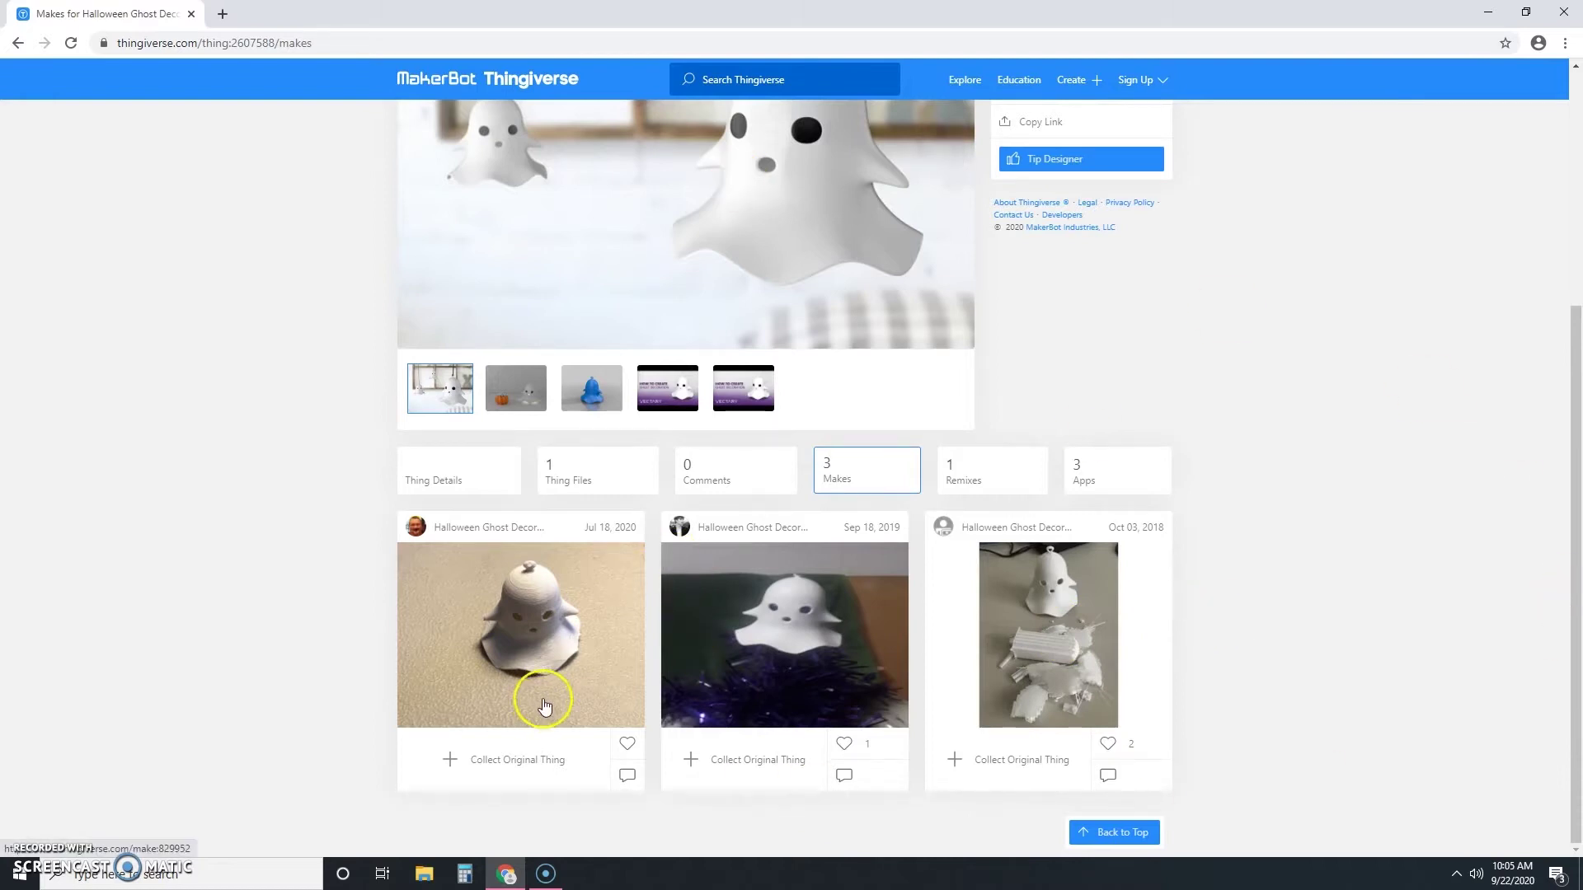
pyautogui.click(33, 857)
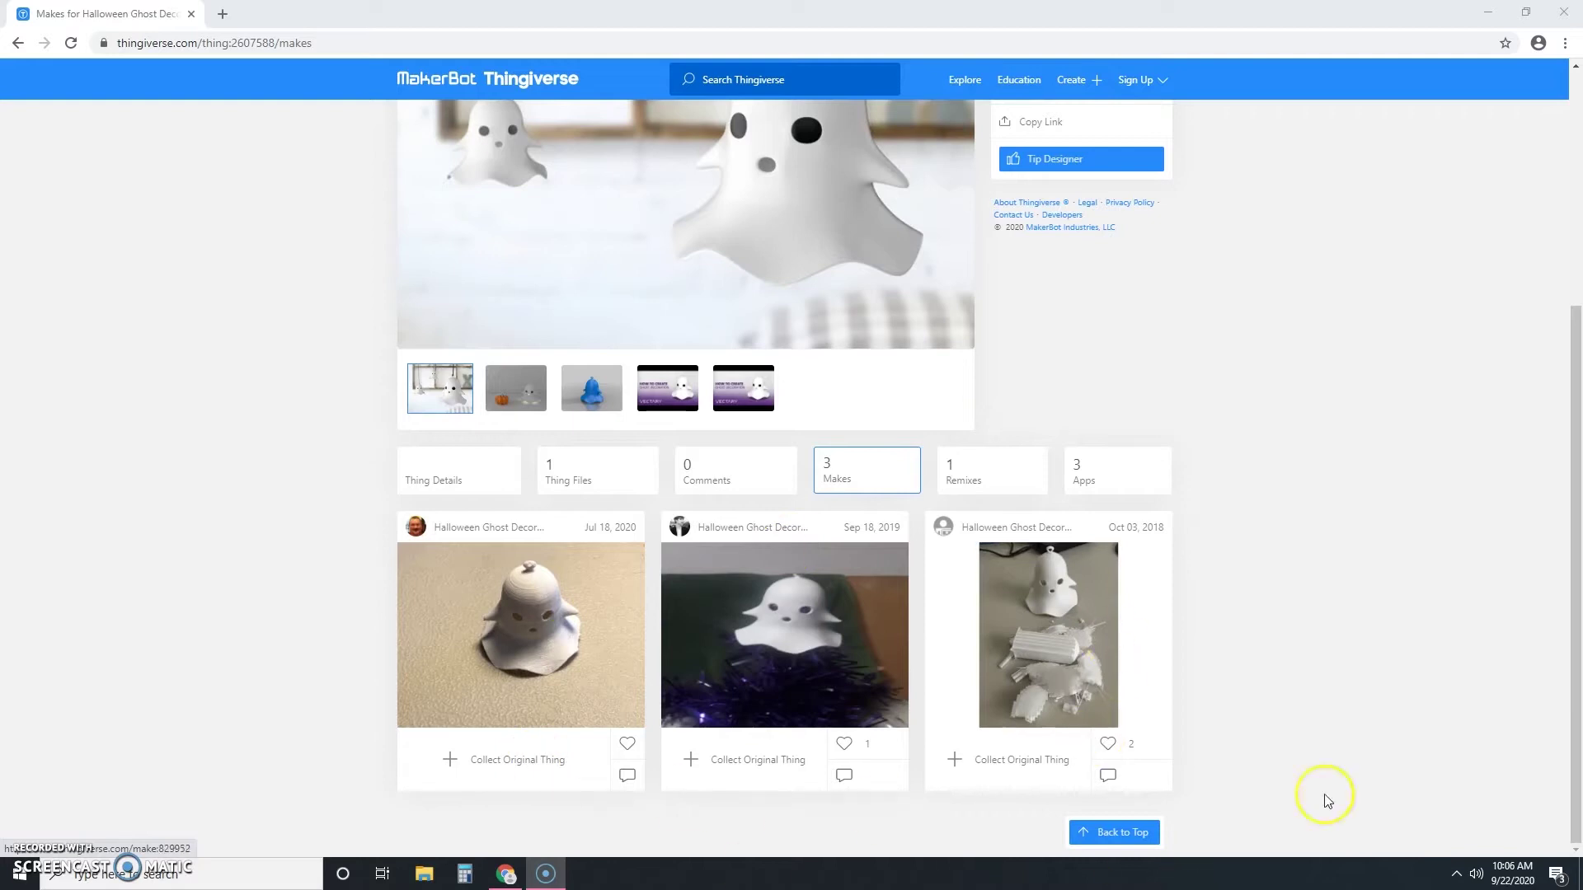
pyautogui.click(568, 480)
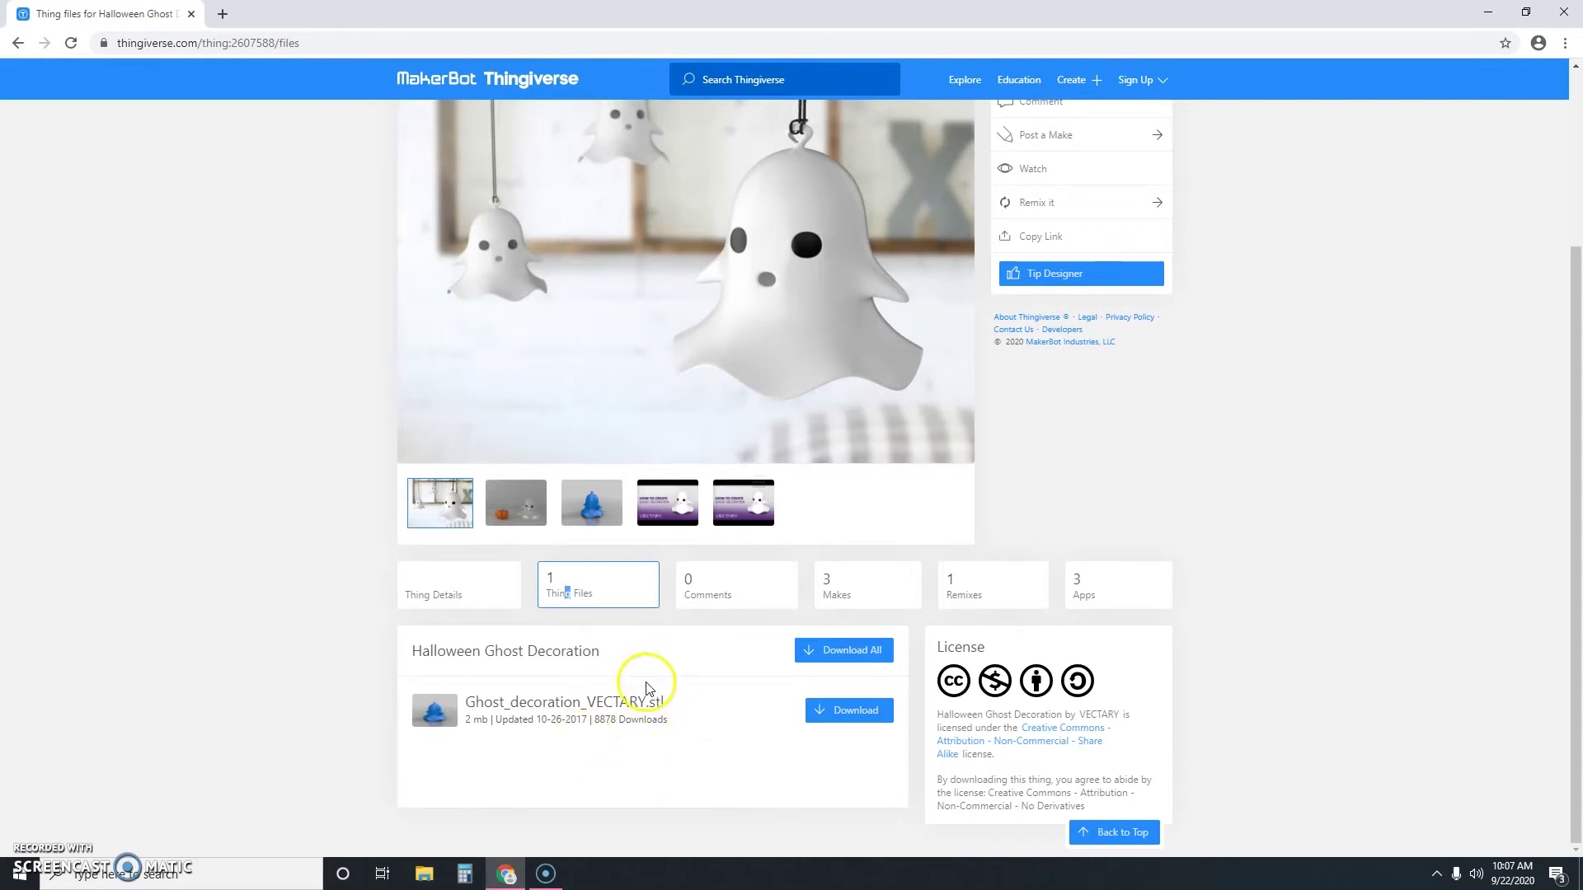
# Step: Download Ghost_decoration_VECTARY.stl and open it from Chrome's download shelf
pyautogui.click(856, 715)
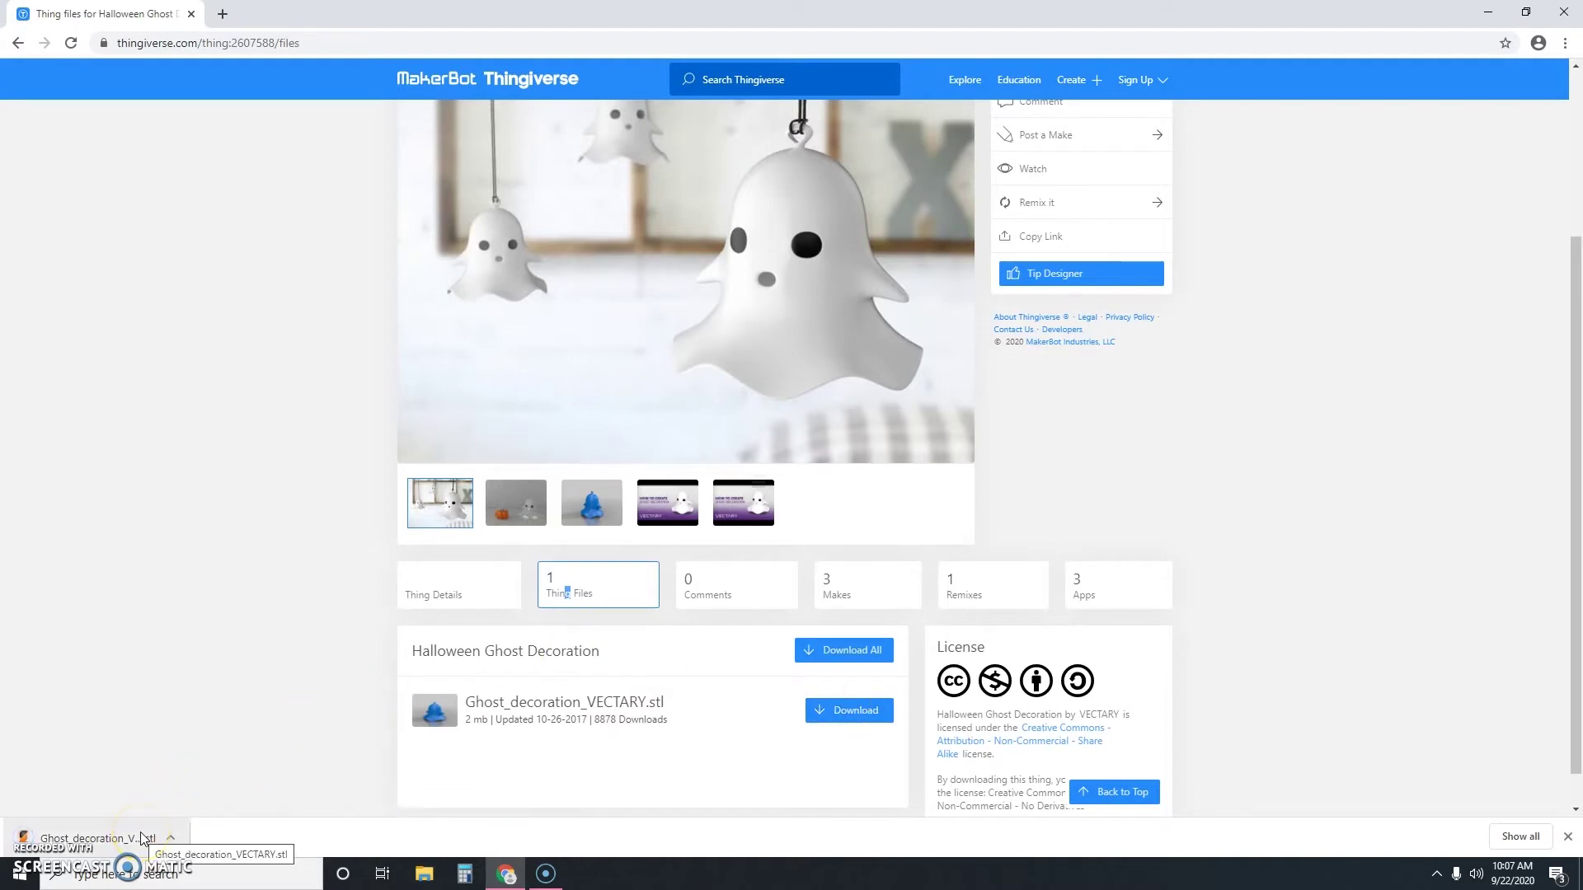
pyautogui.click(38, 837)
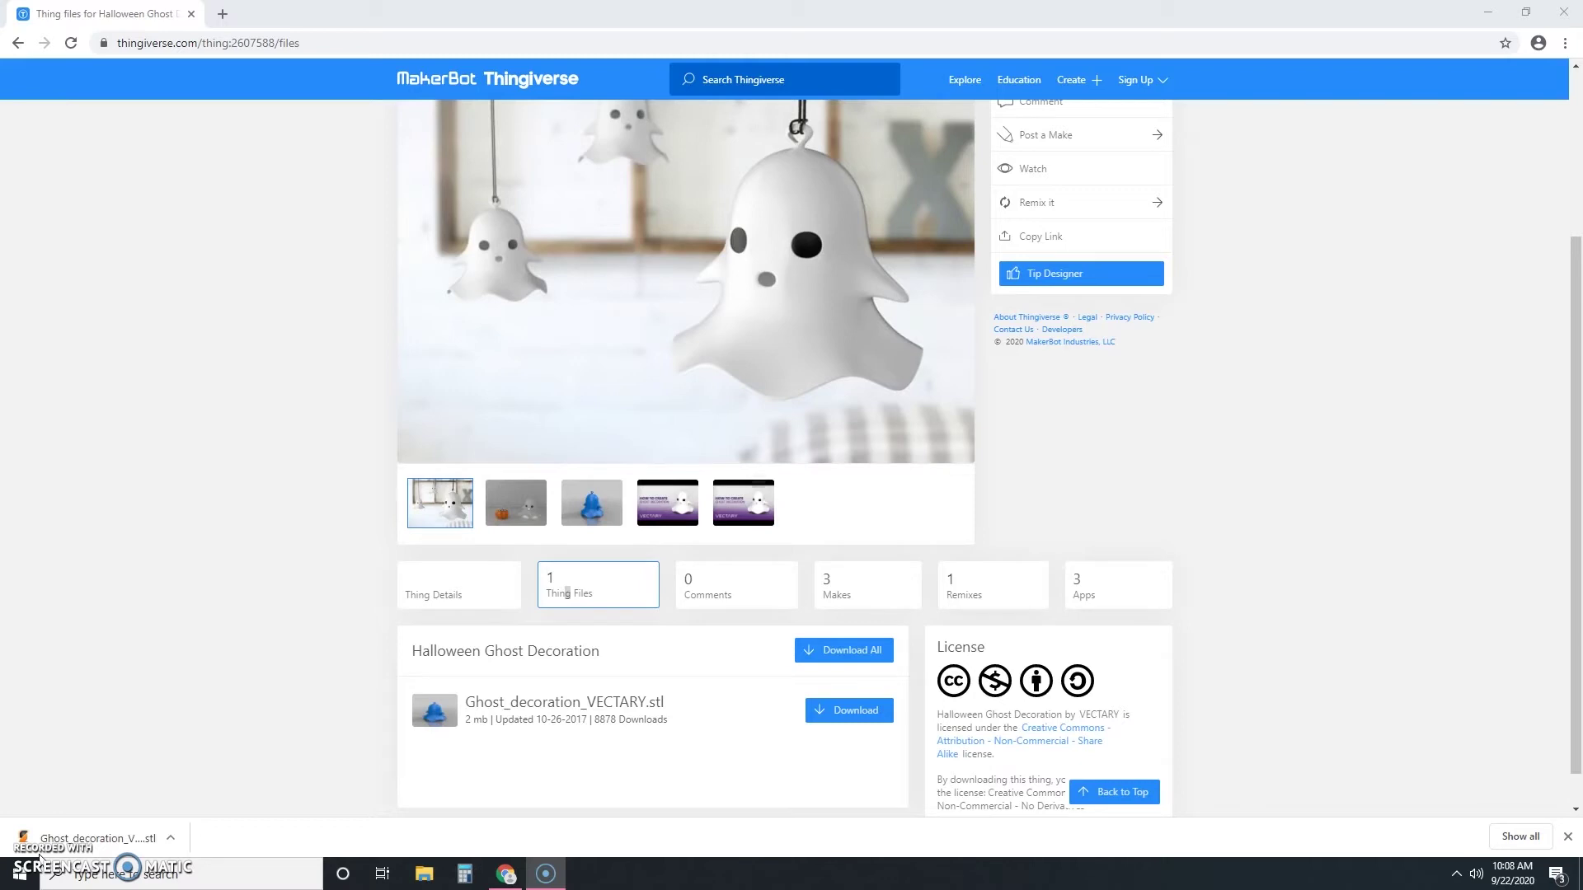
# Step: Close Chrome and launch Slic3r PE by searching 'sli' in the Start menu
pyautogui.click(1563, 11)
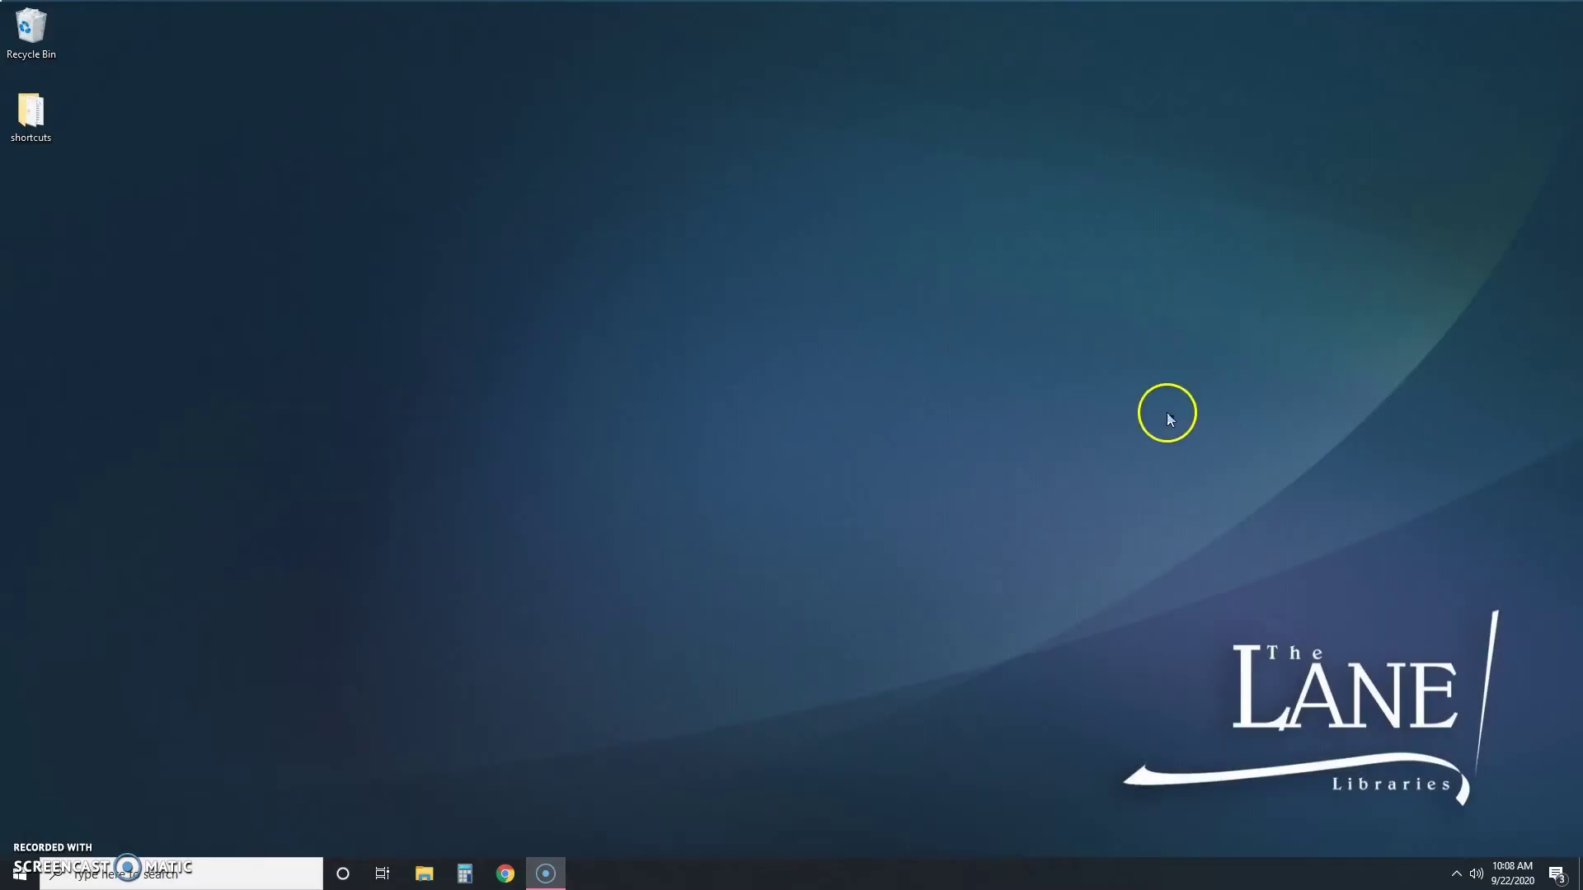
pyautogui.click(20, 876)
pyautogui.write('sli')
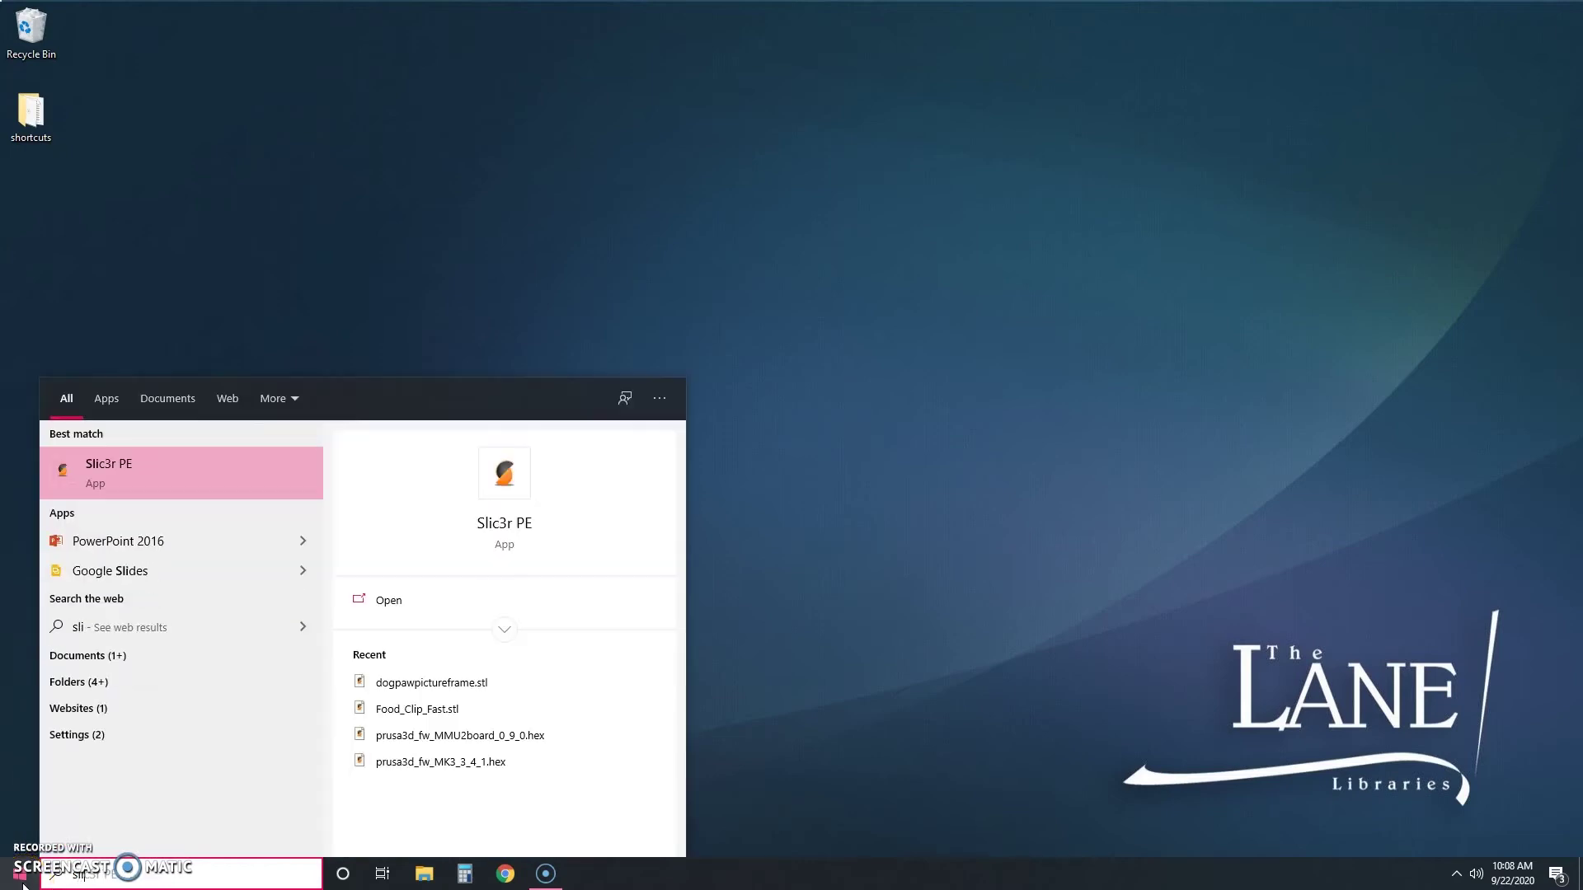
pyautogui.click(201, 443)
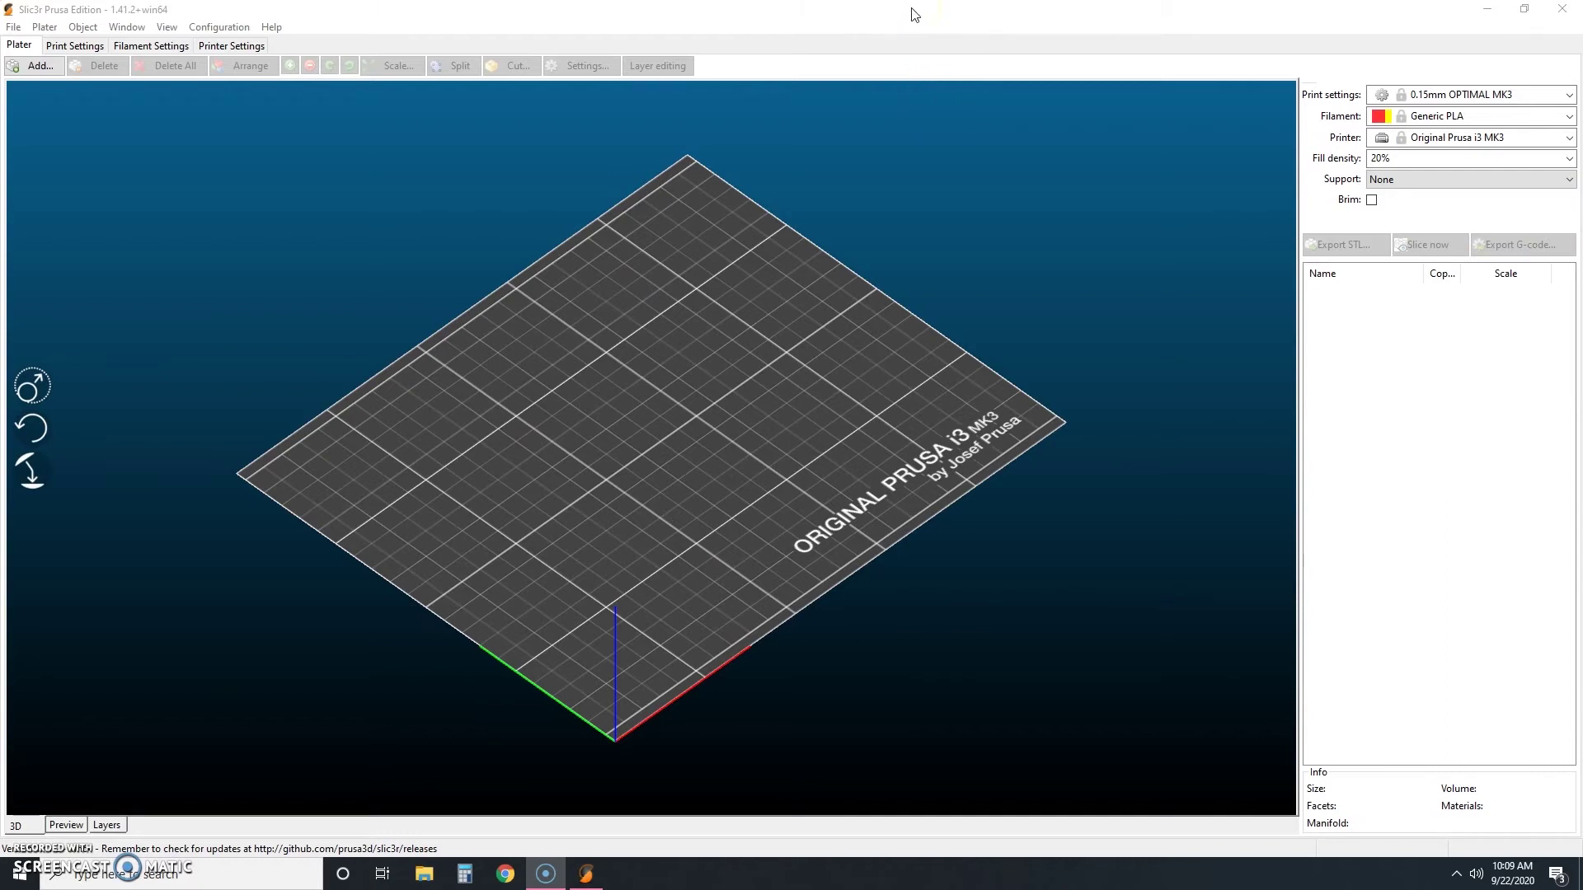
# Step: Add Ghost_decoration_VECTARY.stl from Downloads to the Slic3r plater
pyautogui.click(37, 68)
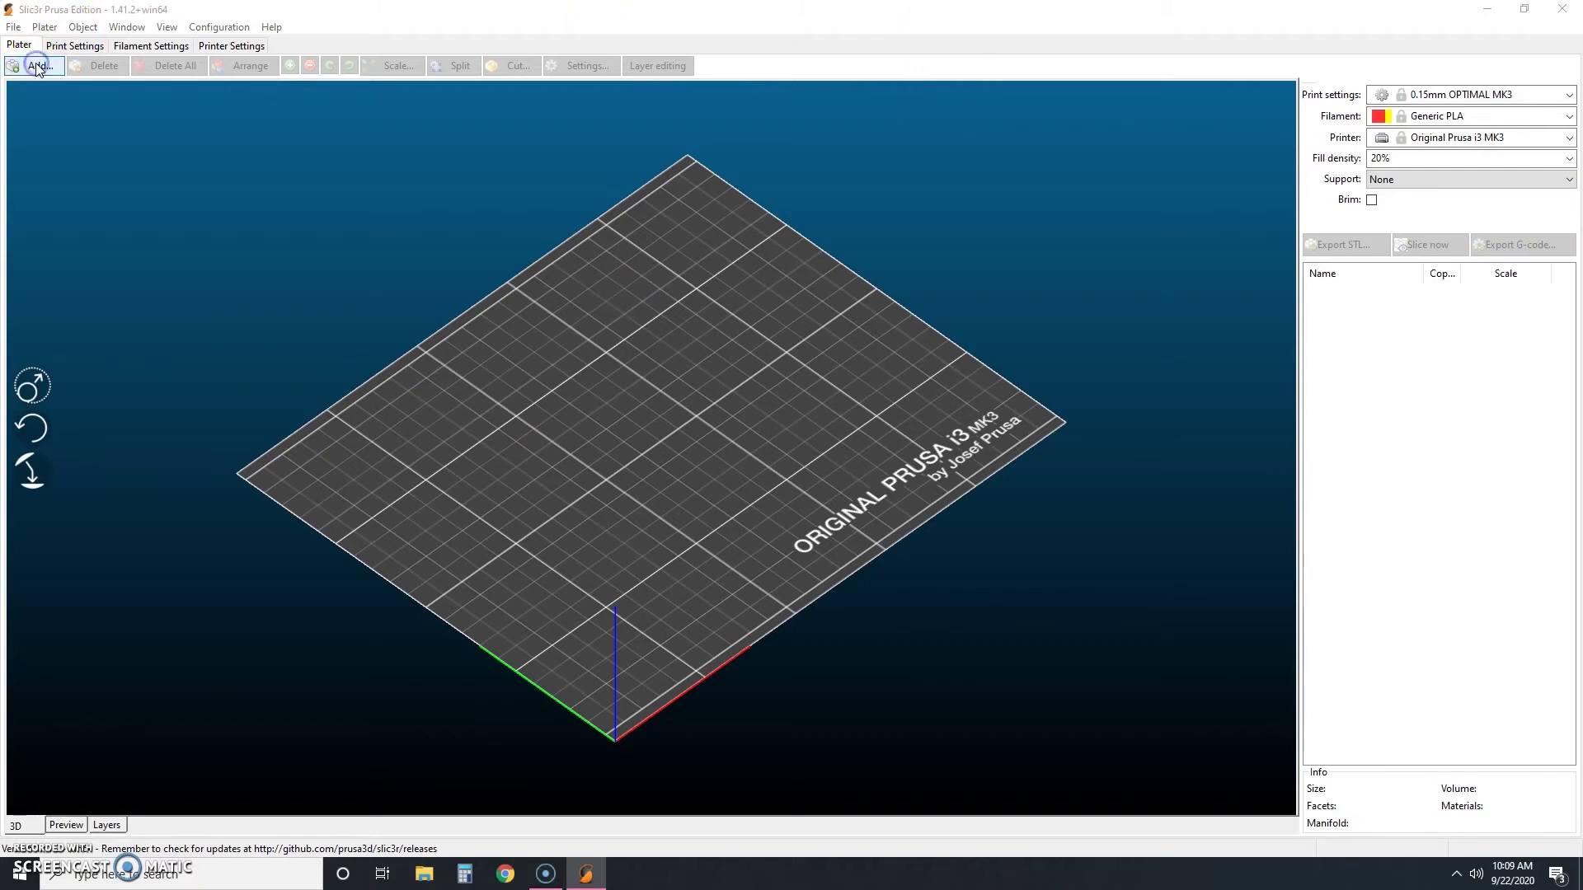
pyautogui.click(272, 174)
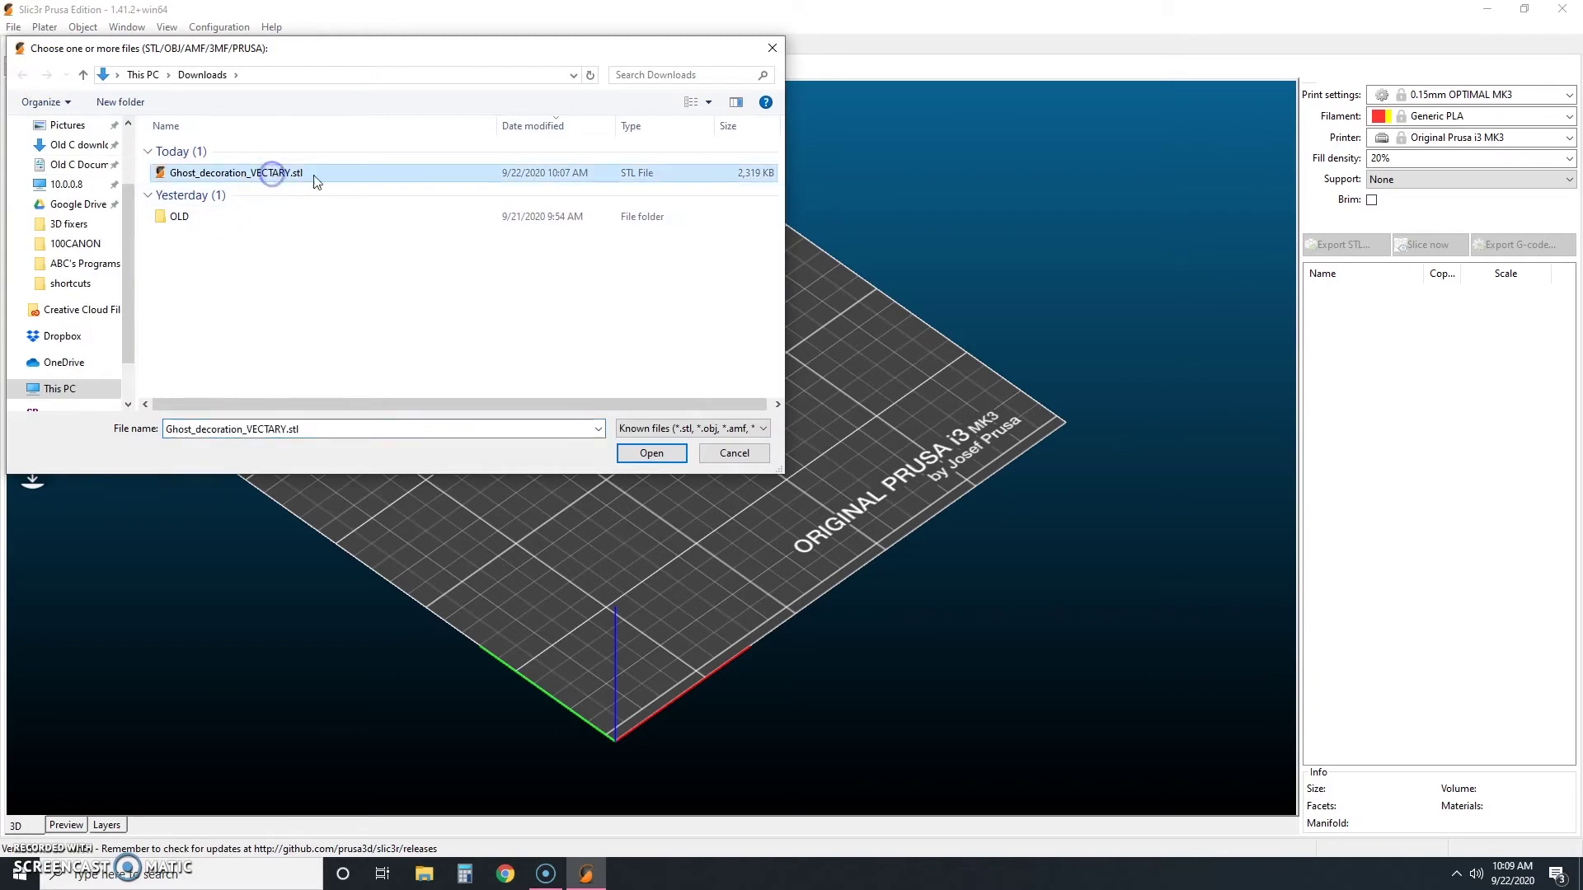
pyautogui.click(662, 456)
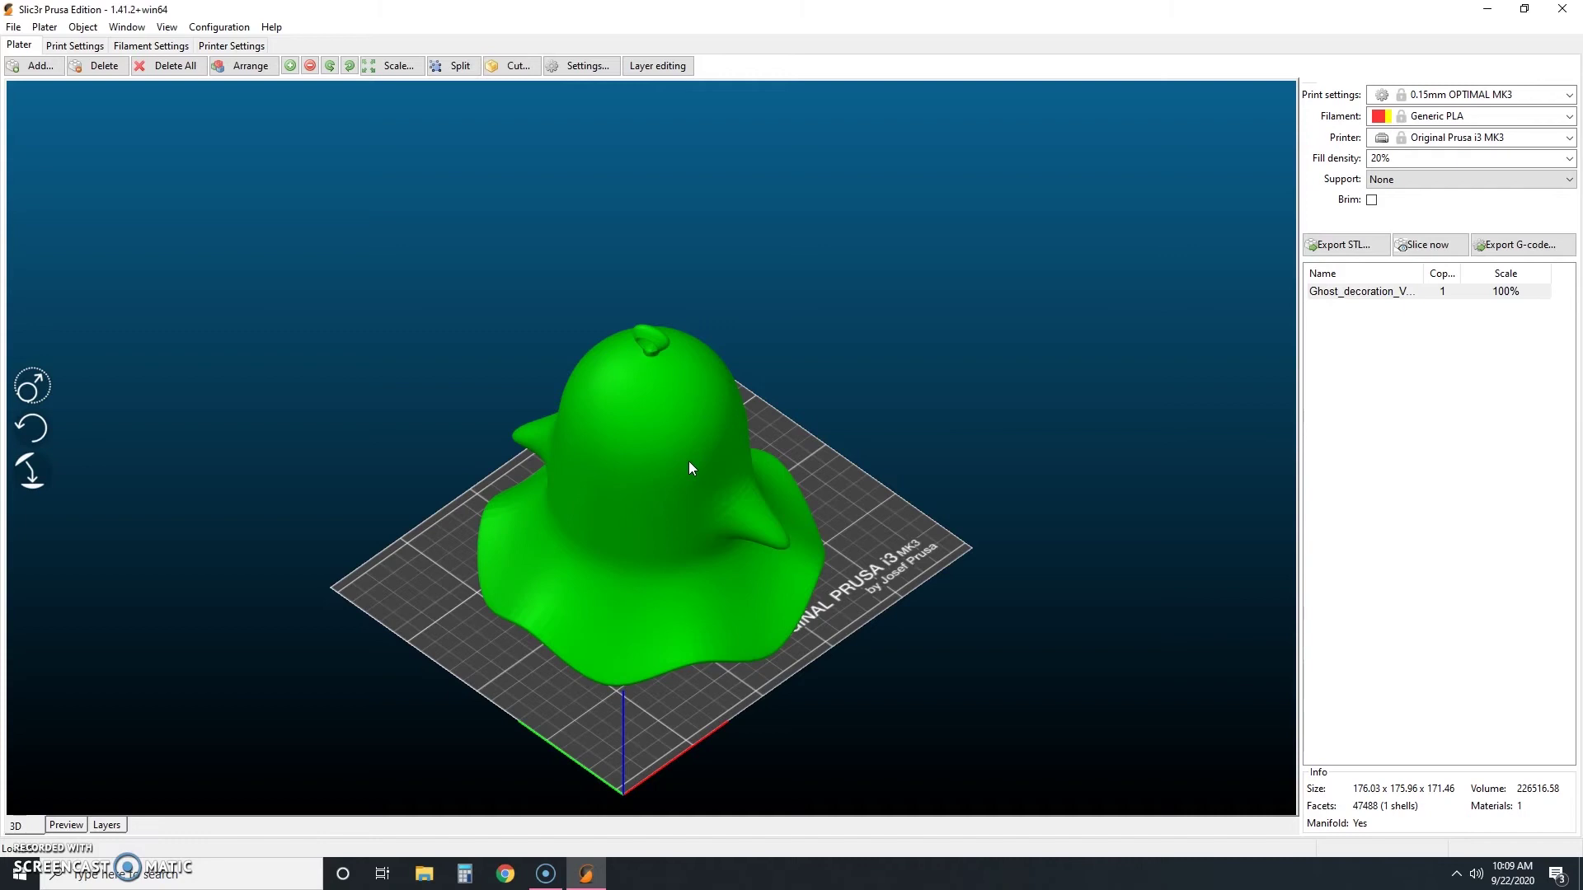
# Step: Scale the ghost uniformly to 25%, making it 44.01 x 43.99 x 42.87
pyautogui.rightClick(689, 463)
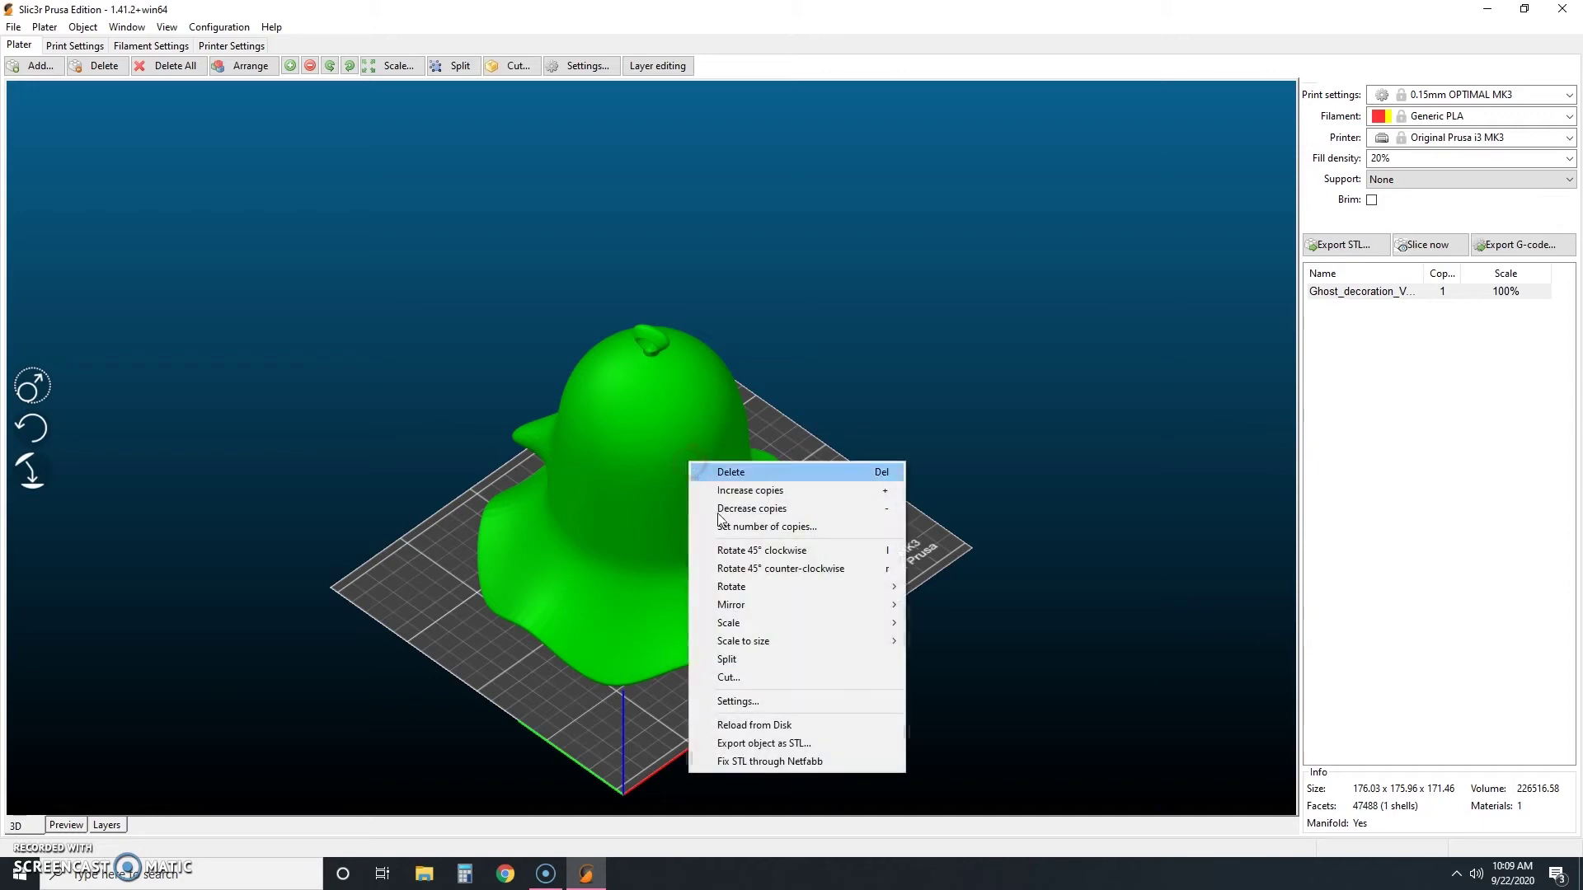
pyautogui.moveTo(746, 620)
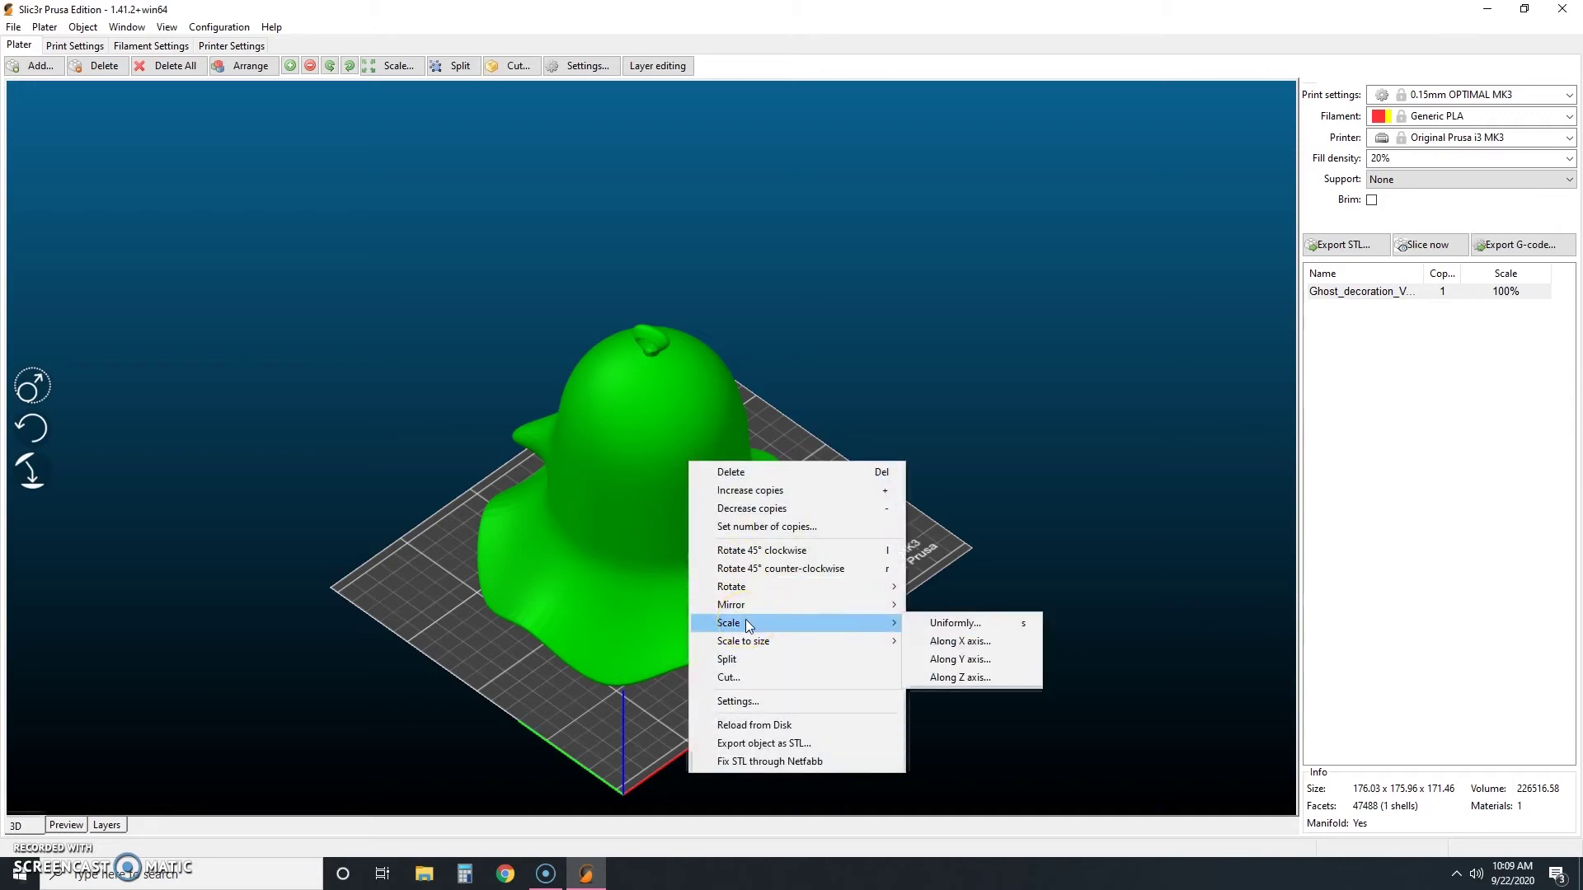
pyautogui.click(966, 625)
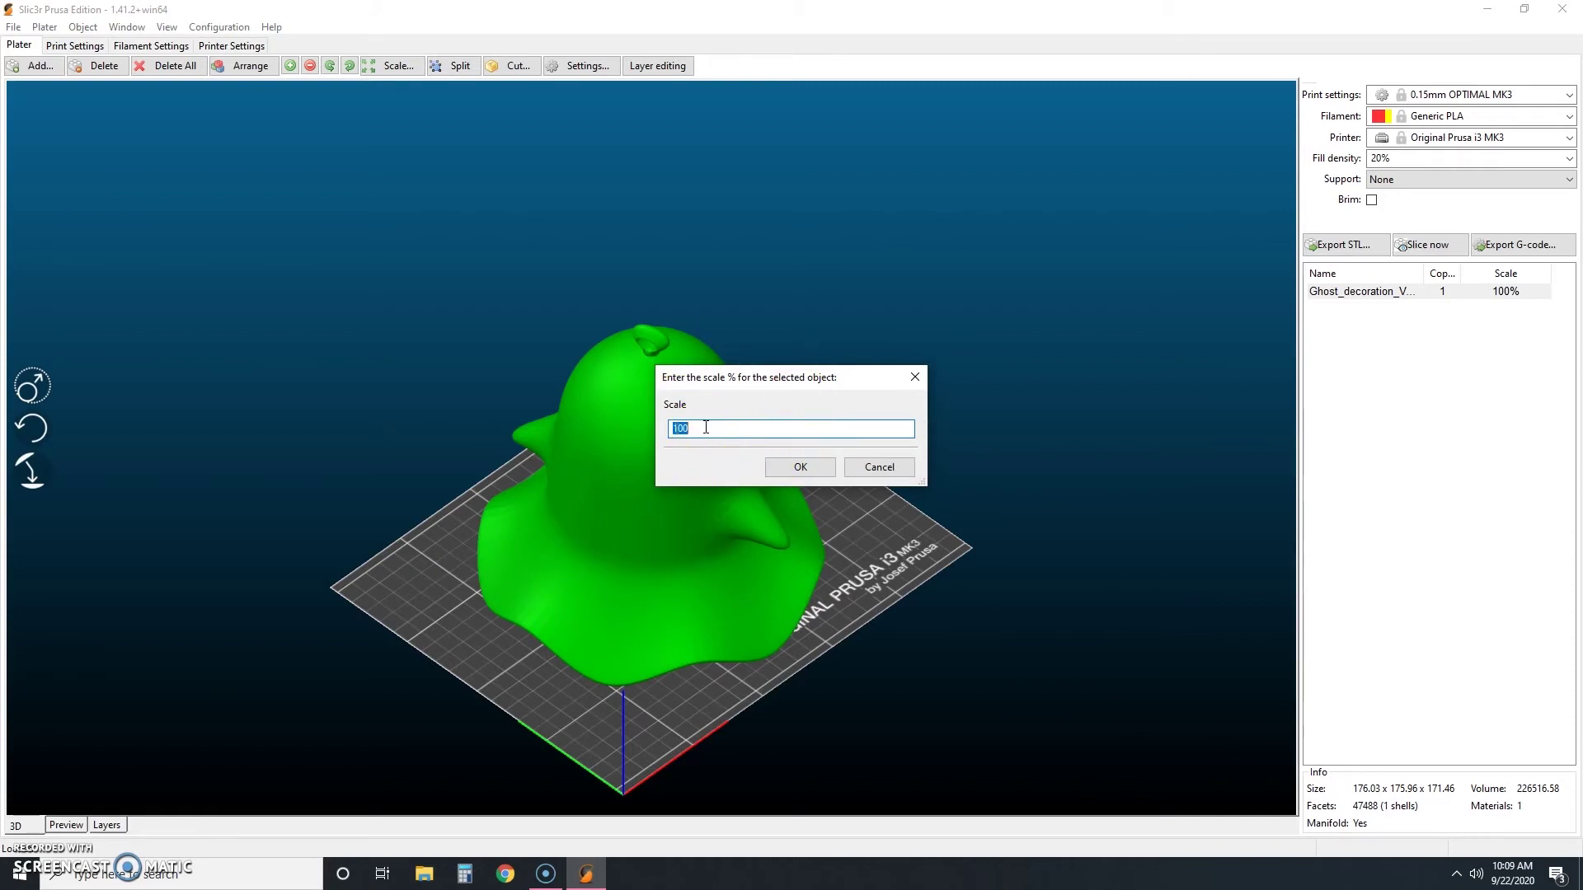
pyautogui.write('25')
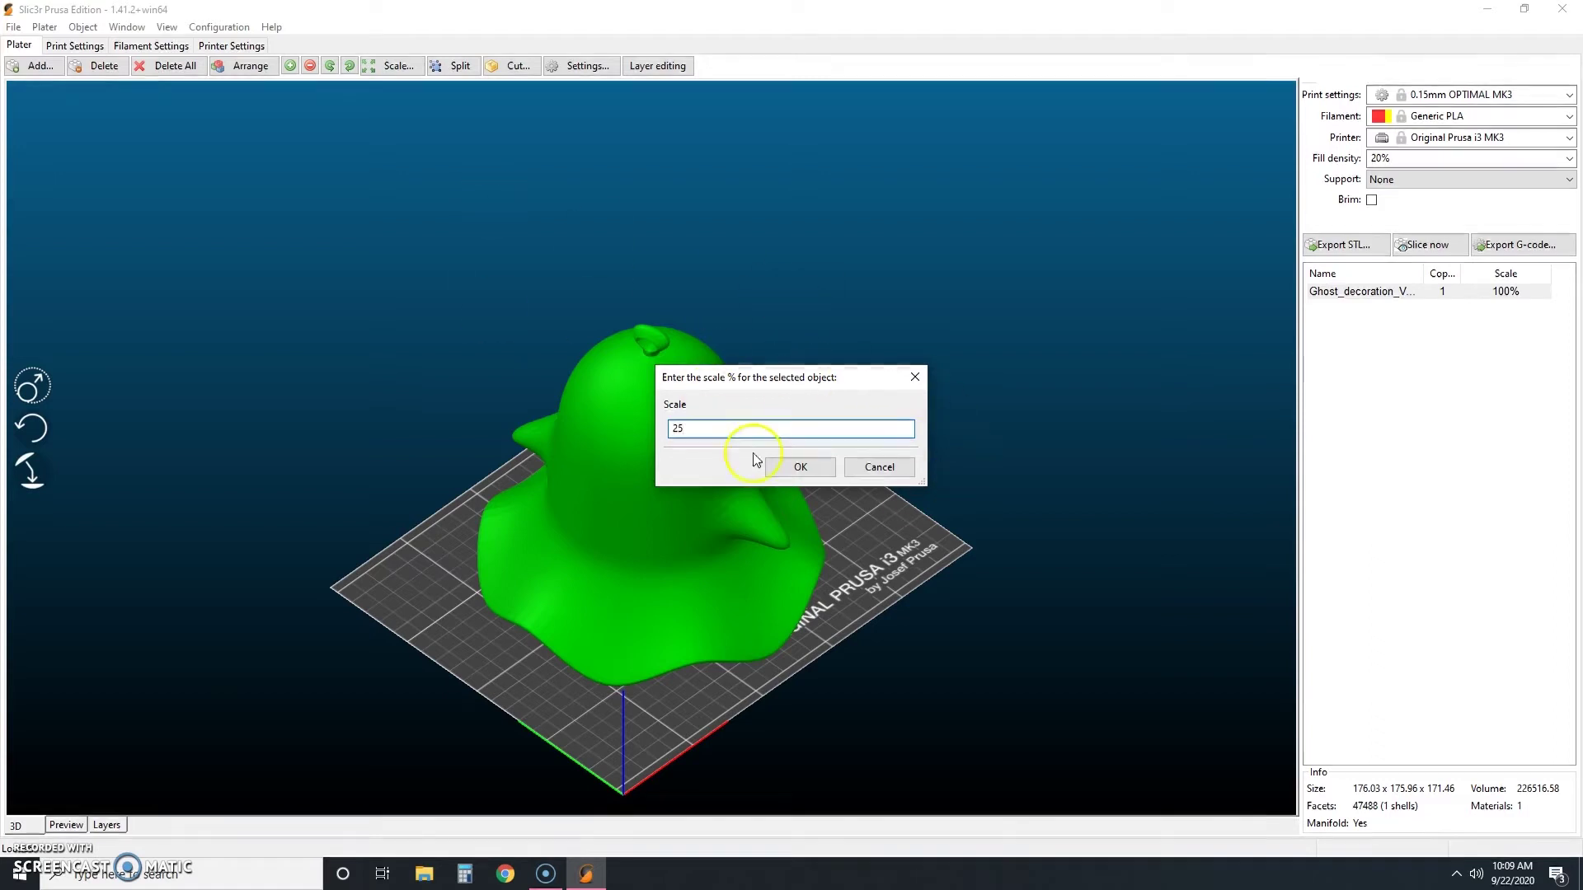
pyautogui.click(797, 468)
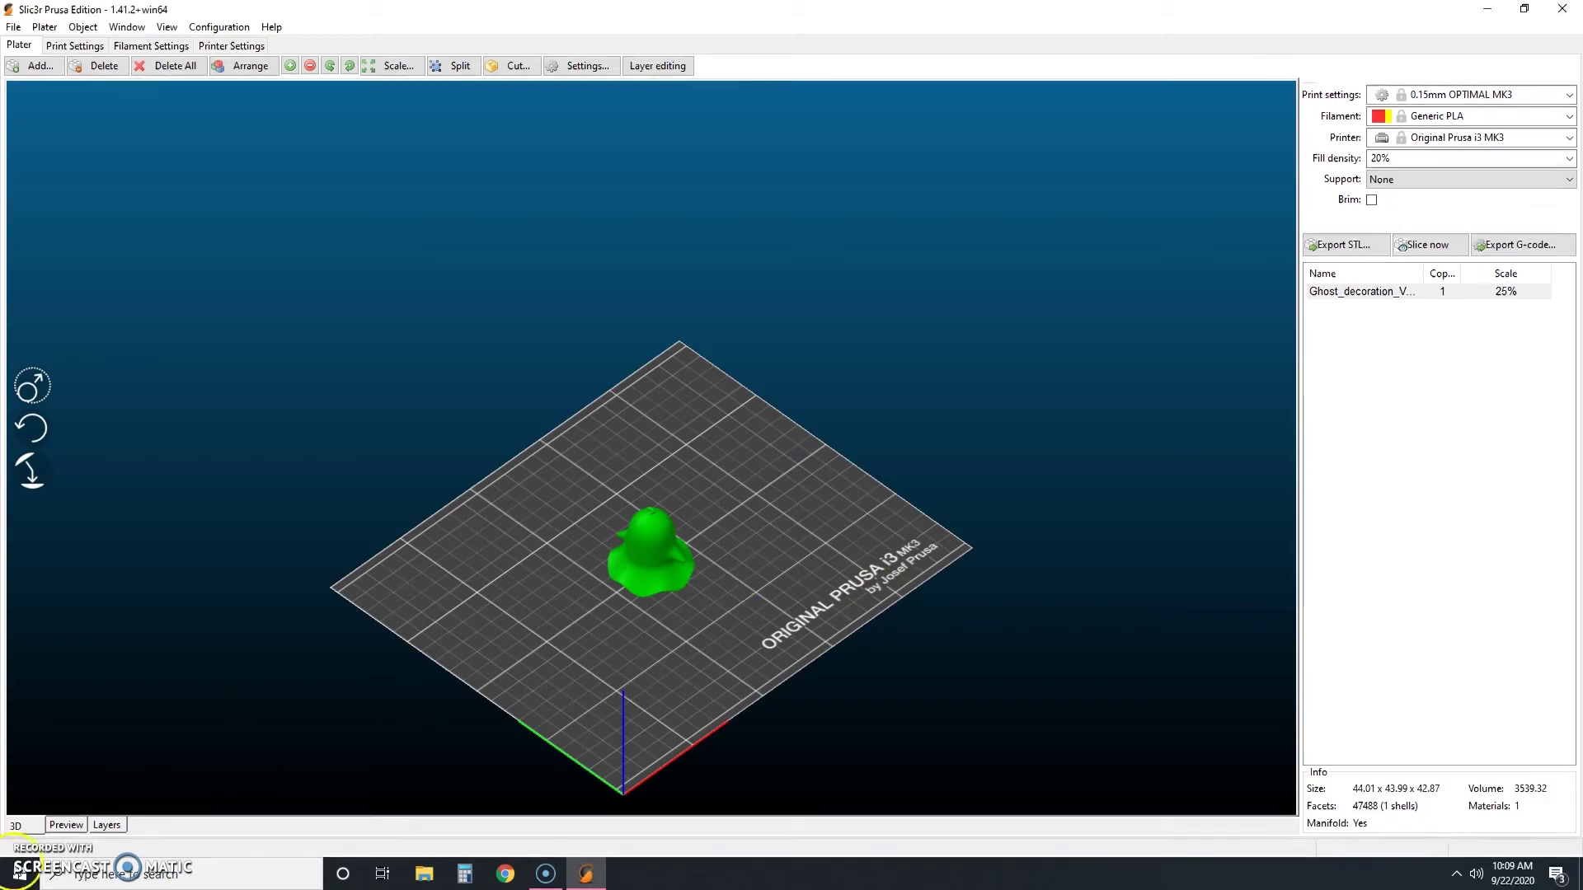
pyautogui.click(33, 862)
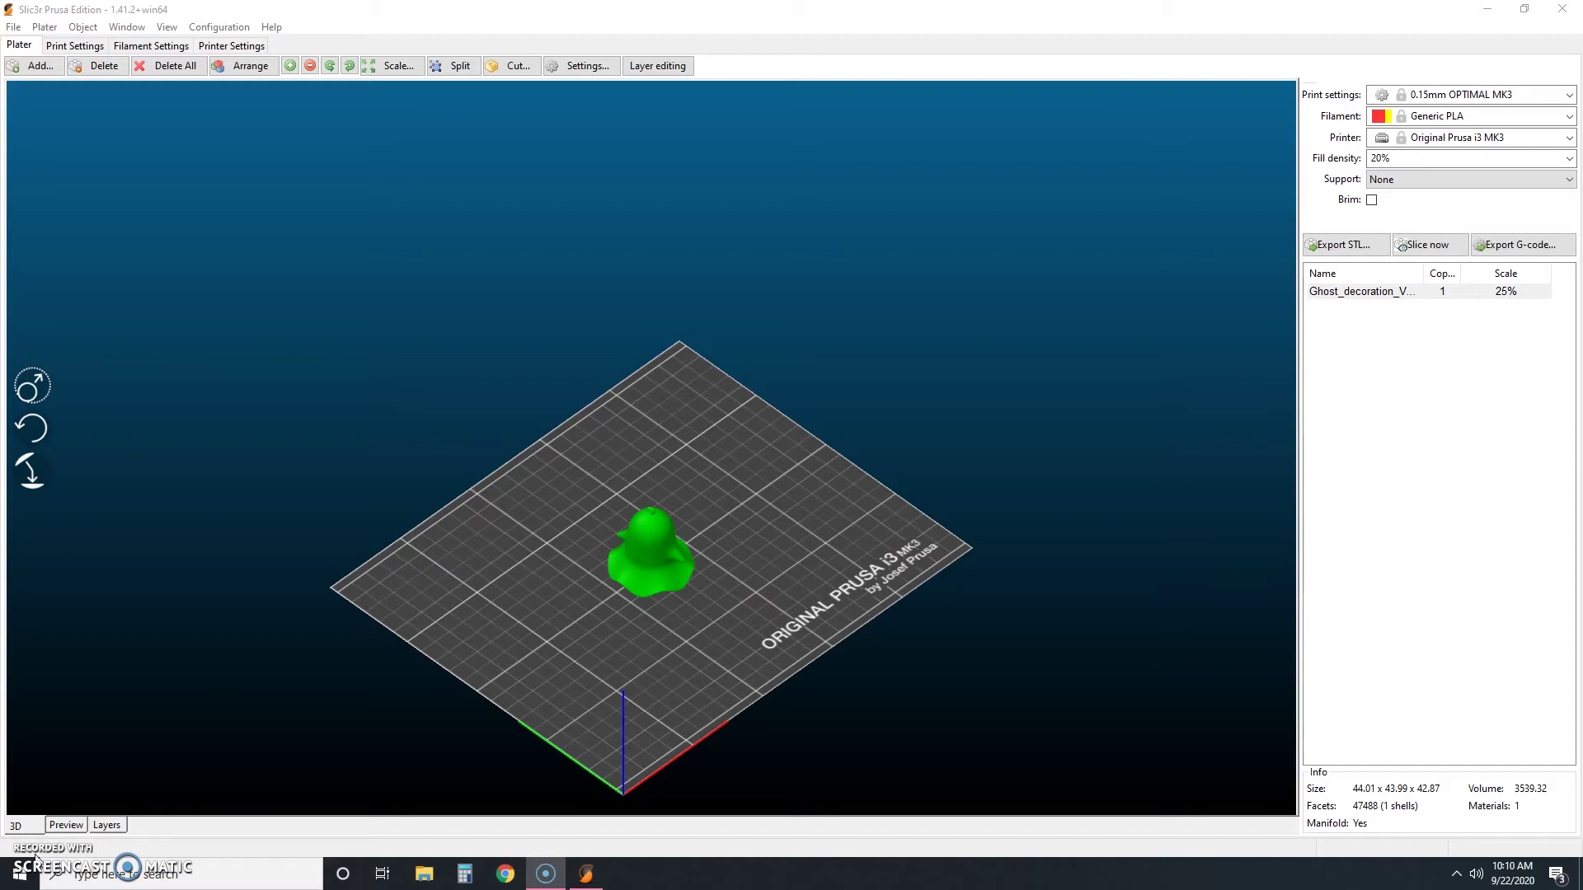
# Step: Orbit the camera around the scaled ghost, viewing it from above and beneath the bed
pyautogui.click(525, 731)
pyautogui.moveTo(778, 583); pyautogui.dragTo(661, 465)
pyautogui.click(794, 493)
pyautogui.click(648, 537)
pyautogui.click(668, 453)
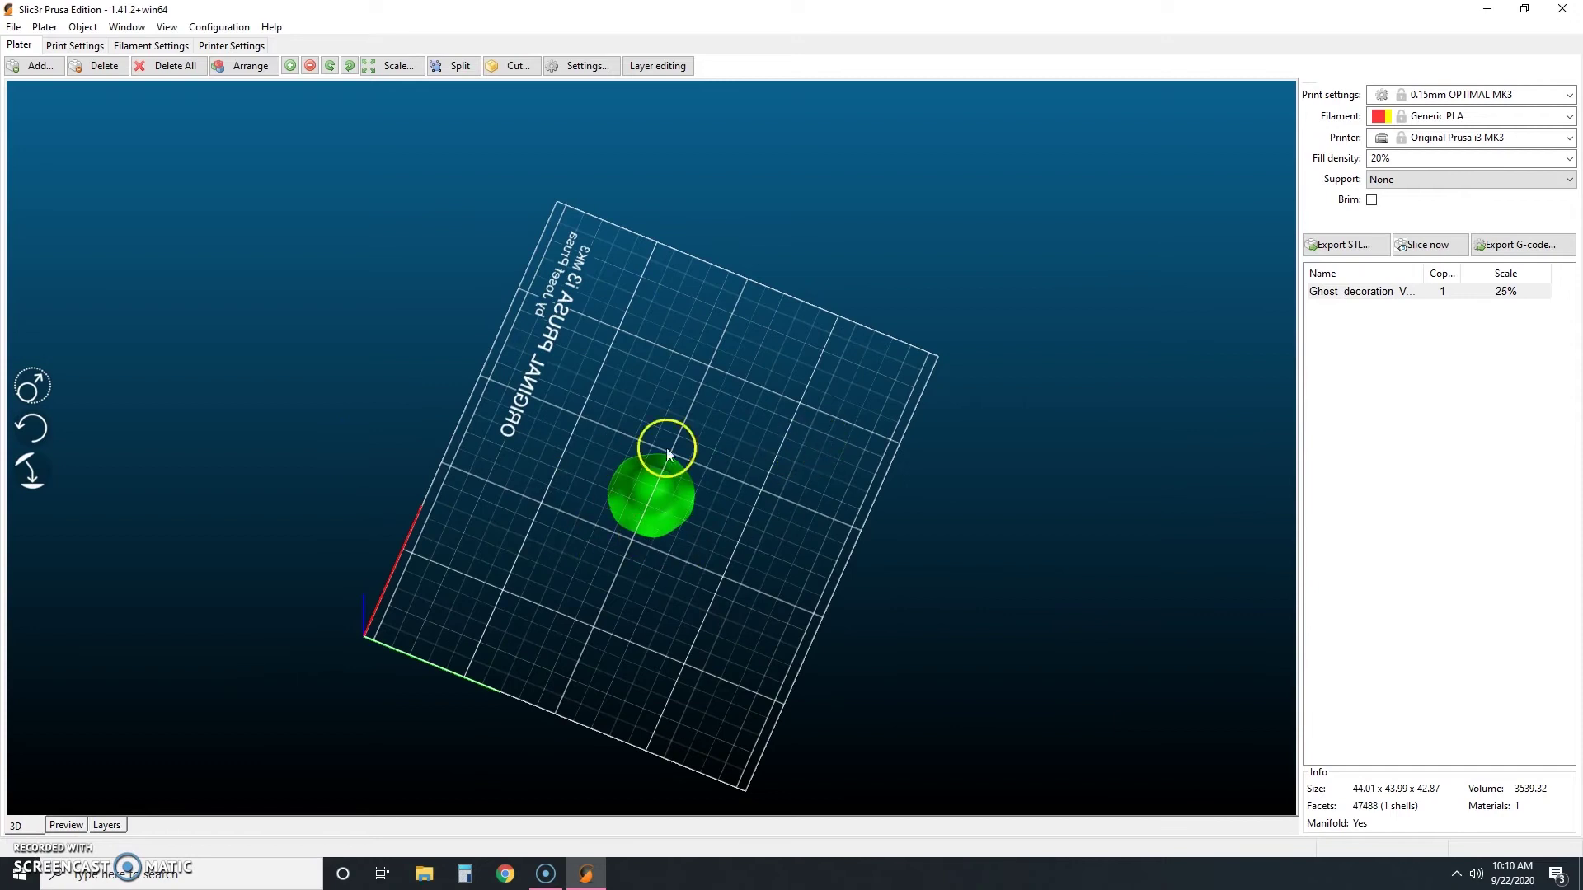
pyautogui.click(674, 514)
pyautogui.moveTo(773, 432); pyautogui.dragTo(765, 346)
pyautogui.moveTo(688, 577); pyautogui.dragTo(679, 695)
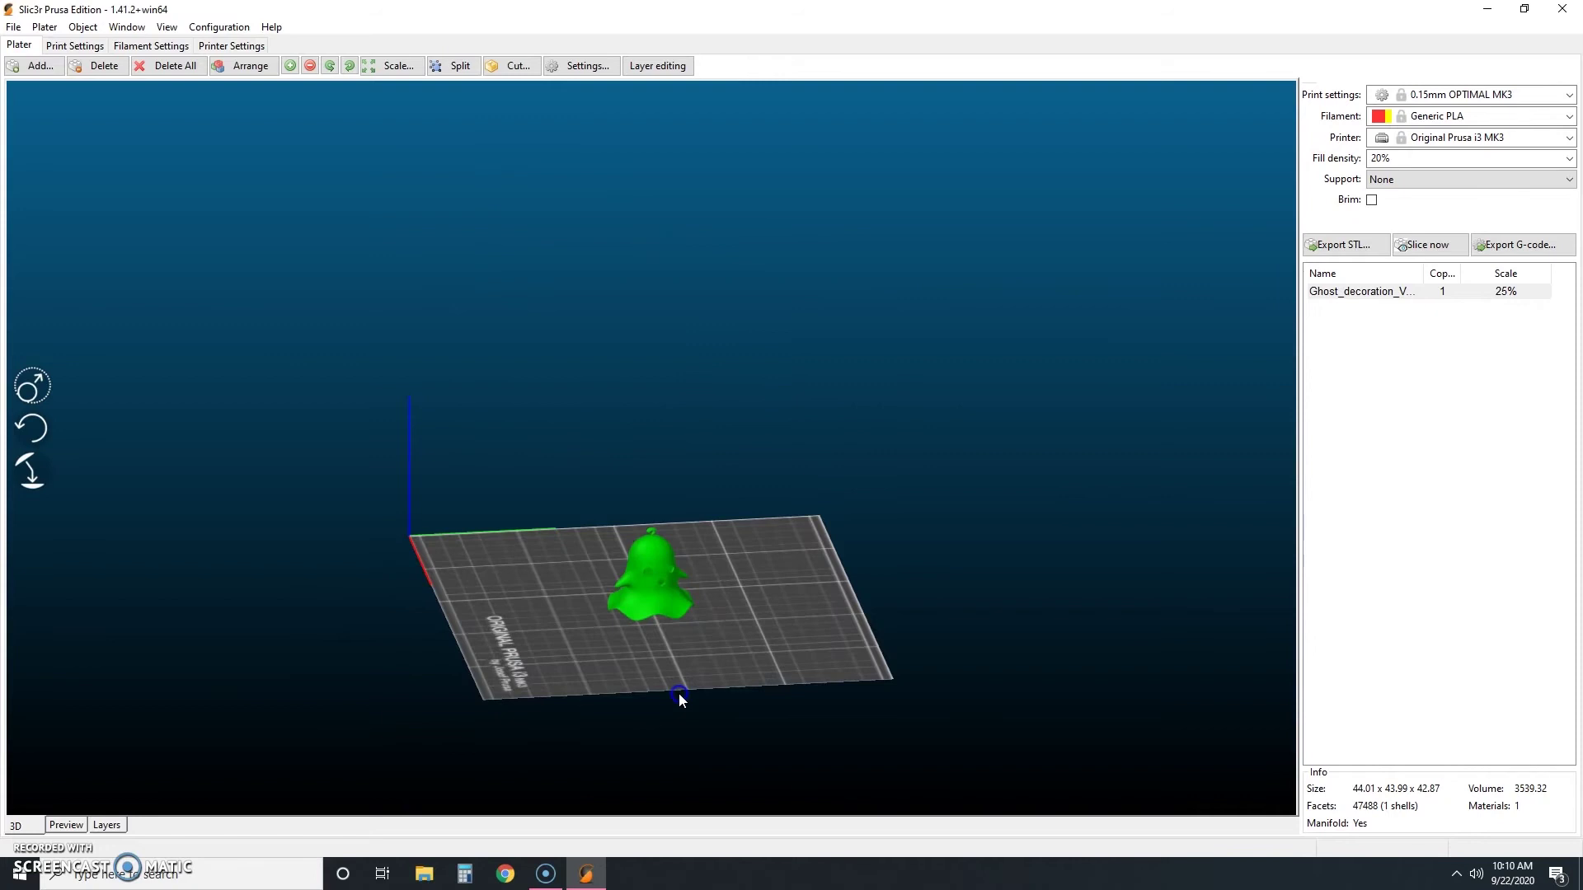
pyautogui.scroll(2, 686, 617)
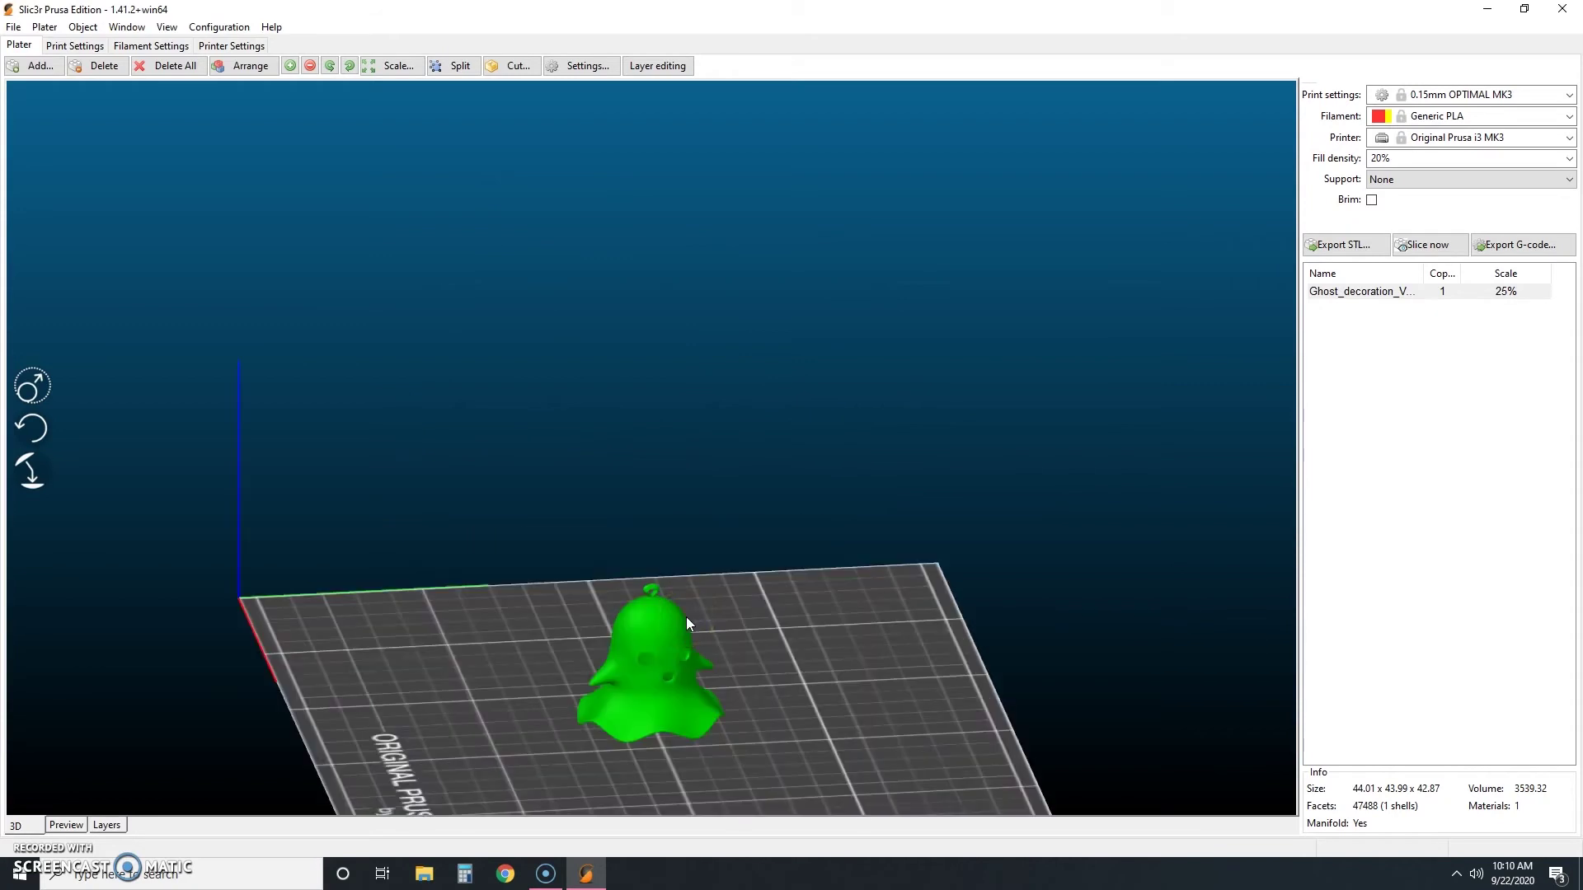
# Step: Orbit further to inspect the ghost's front and look down on it from above
pyautogui.moveTo(686, 617); pyautogui.dragTo(725, 697)
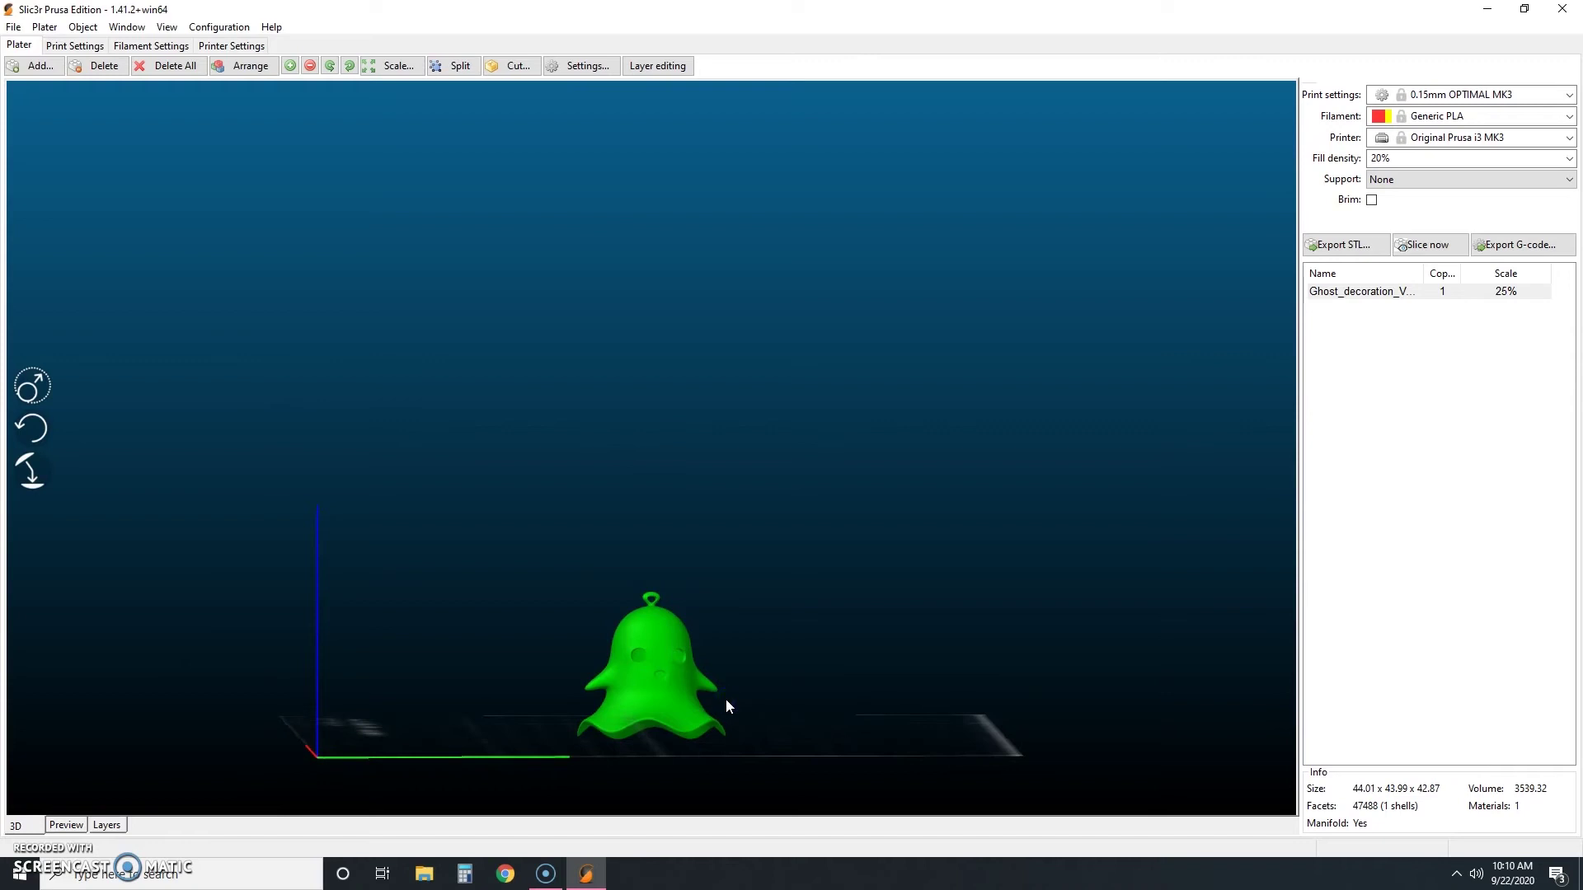
pyautogui.click(720, 725)
pyautogui.moveTo(680, 592); pyautogui.dragTo(673, 530)
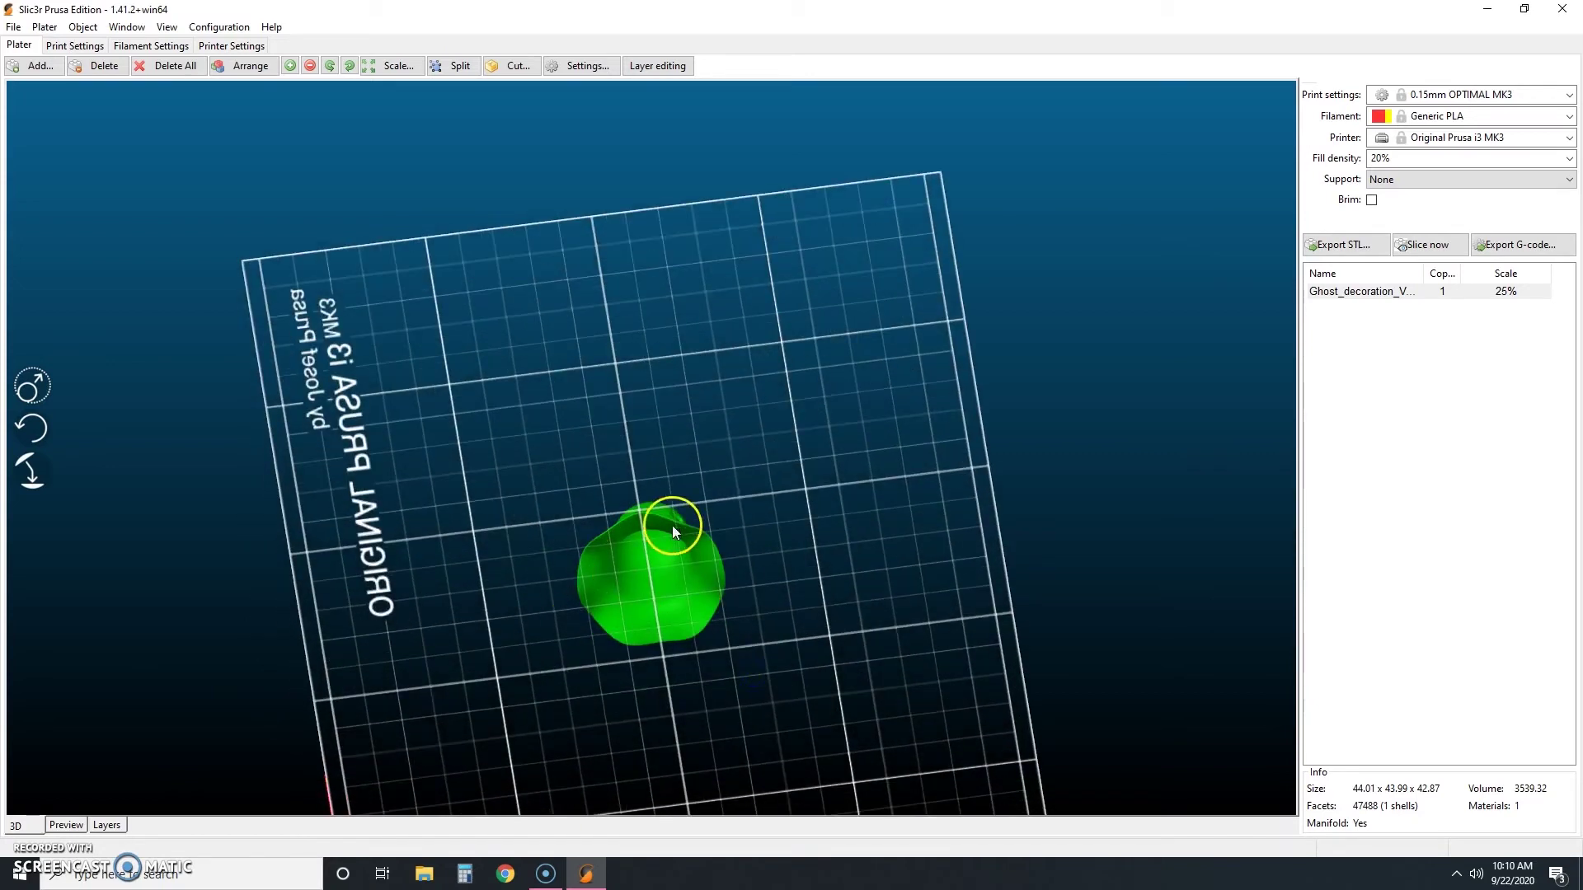
pyautogui.click(853, 592)
pyautogui.click(758, 608)
pyautogui.click(735, 561)
pyautogui.click(664, 687)
pyautogui.click(723, 647)
# Step: Set supports to Everywhere and accept enabling bridging perimeter detection
pyautogui.click(803, 528)
pyautogui.moveTo(788, 536); pyautogui.dragTo(787, 601)
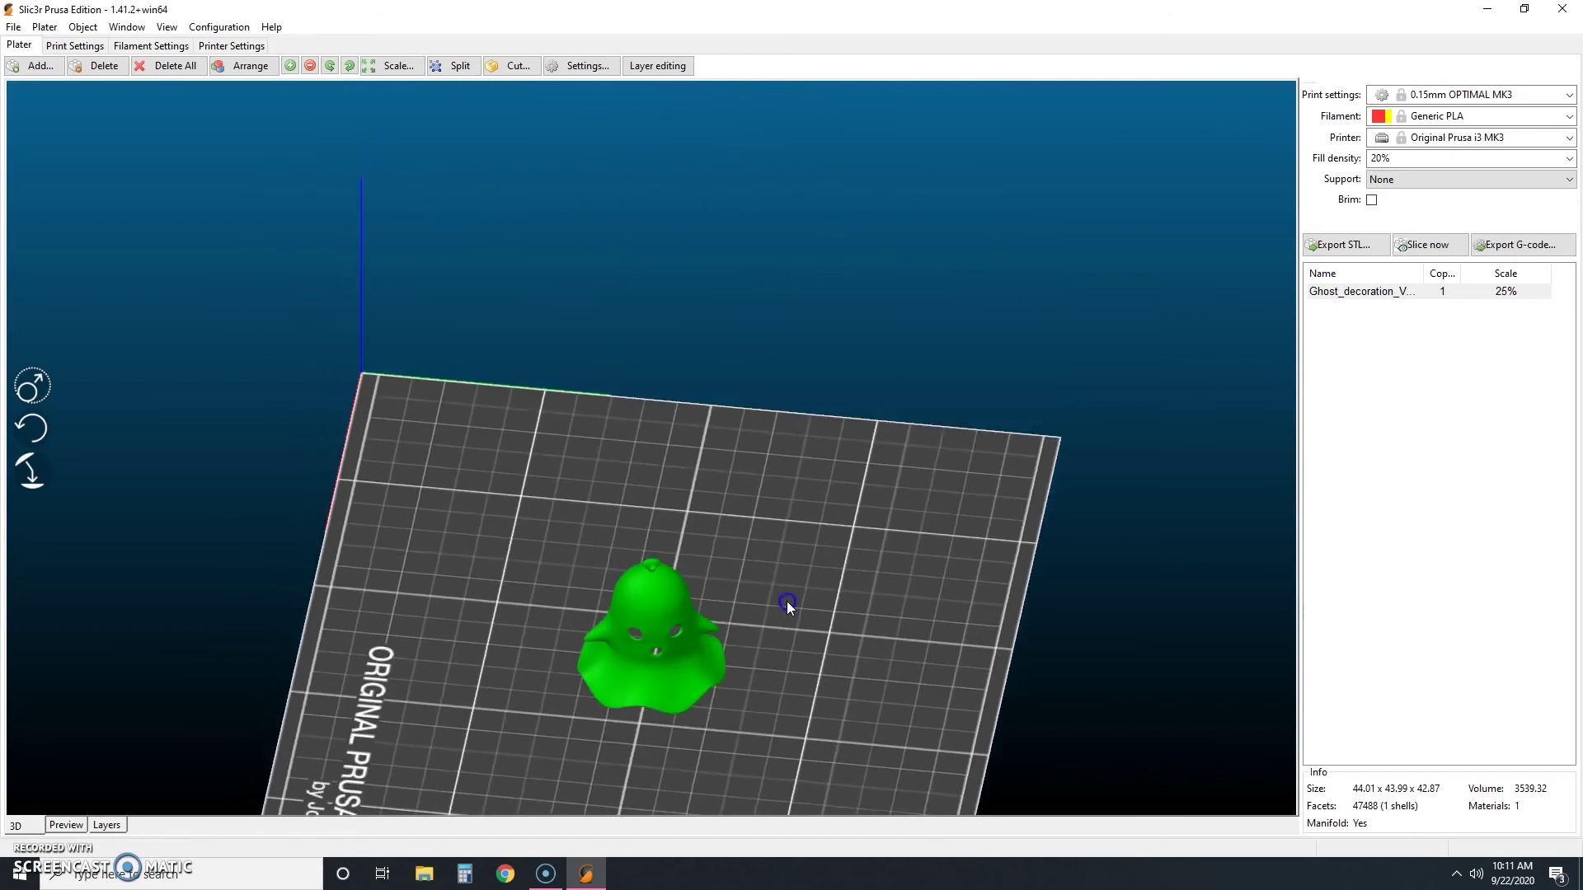
pyautogui.click(1399, 180)
pyautogui.click(1426, 221)
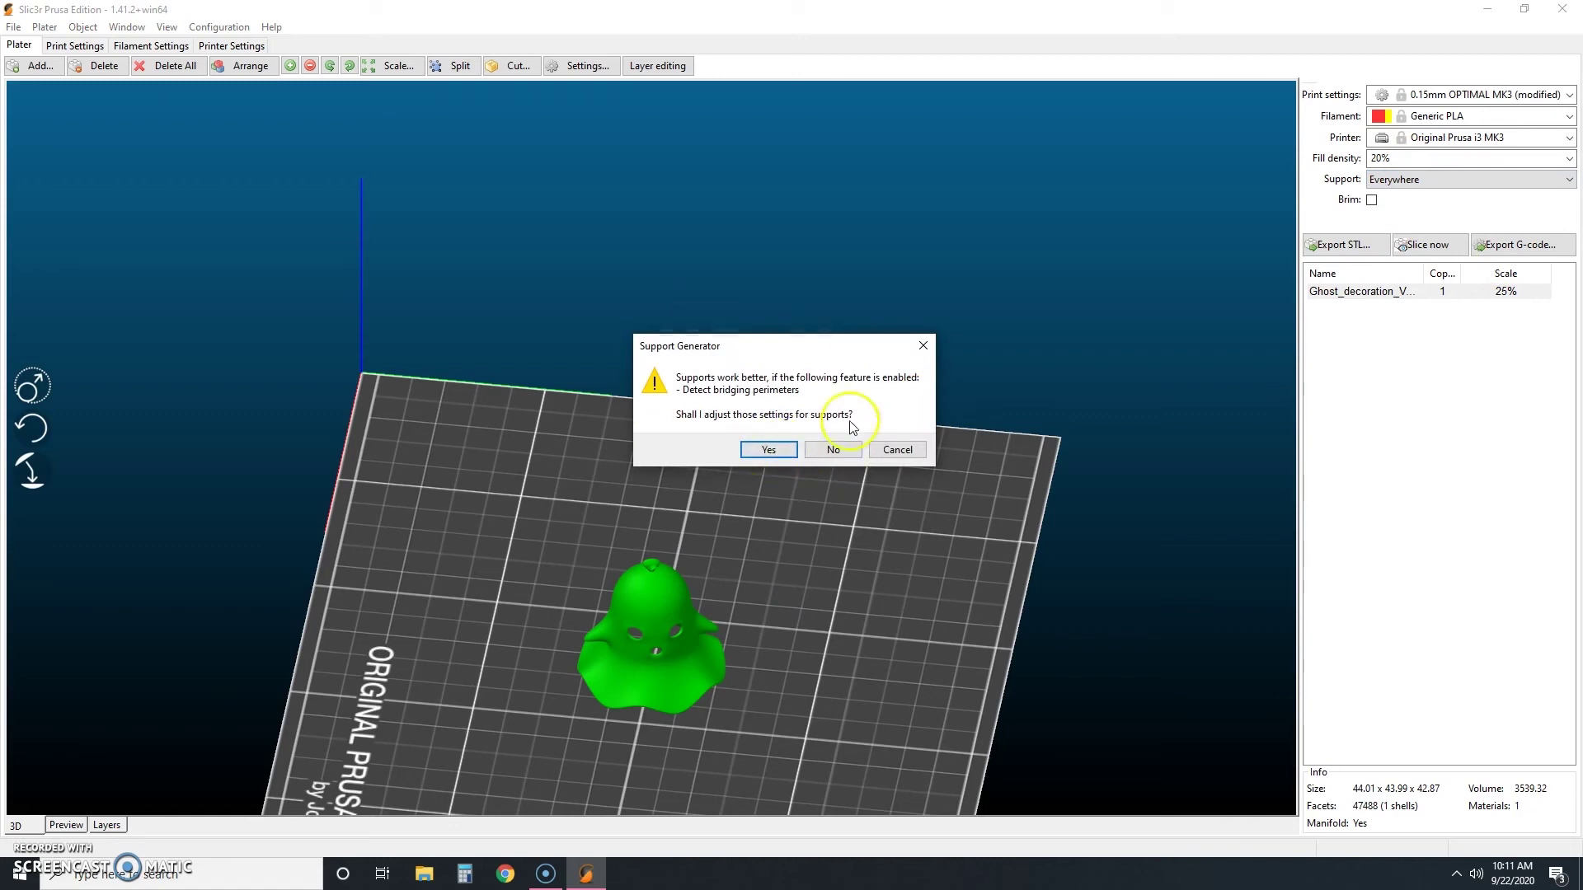
pyautogui.click(770, 450)
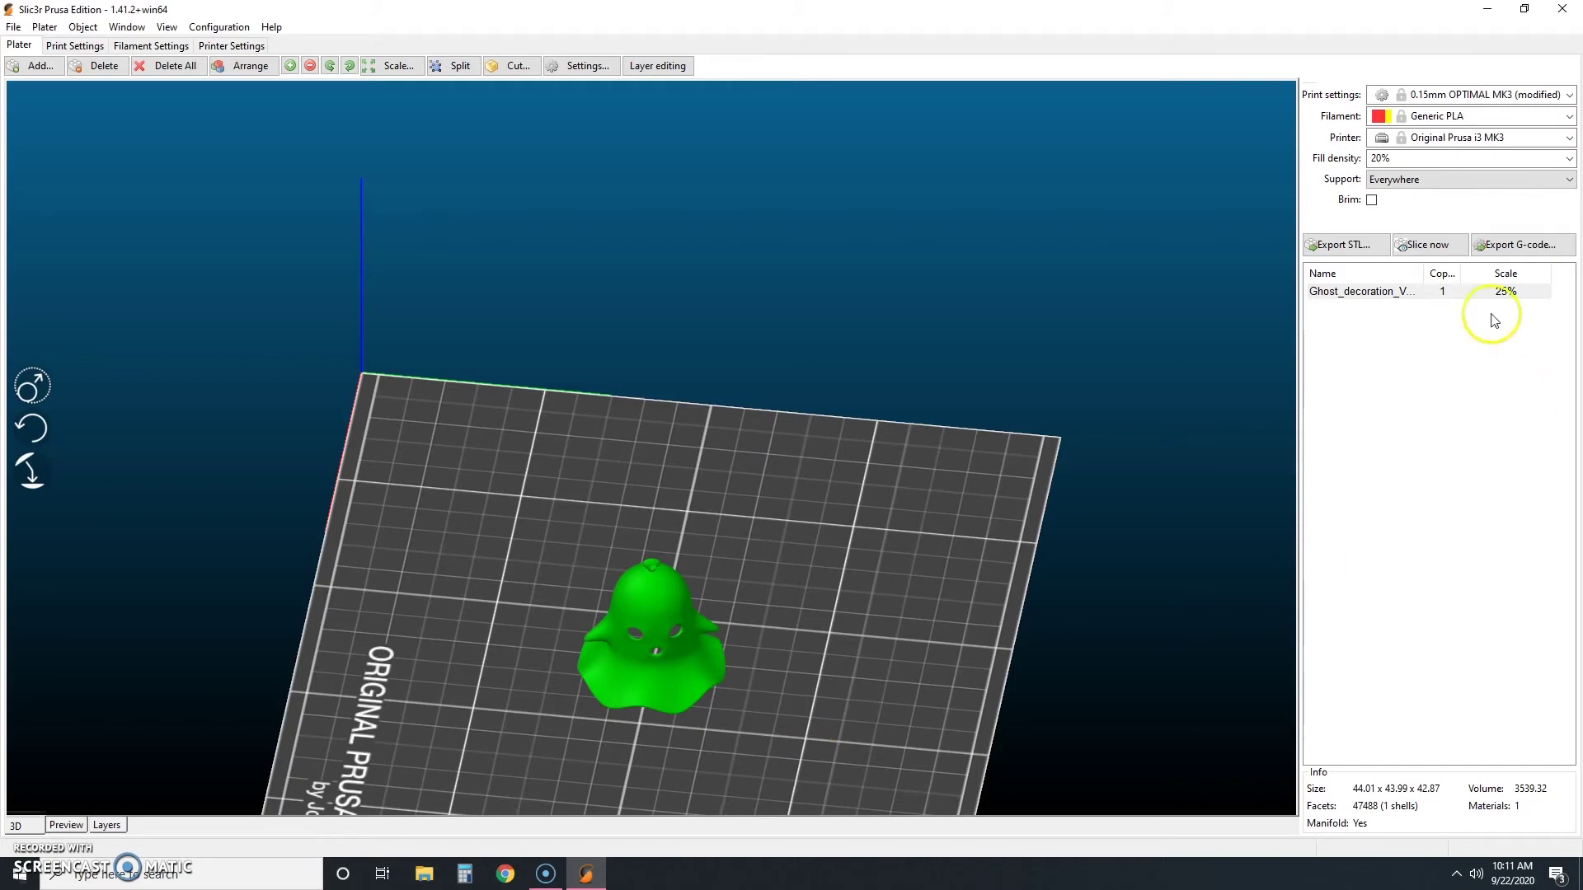
# Step: Select 25% from the Fill density dropdown, replacing 20%
pyautogui.click(1455, 159)
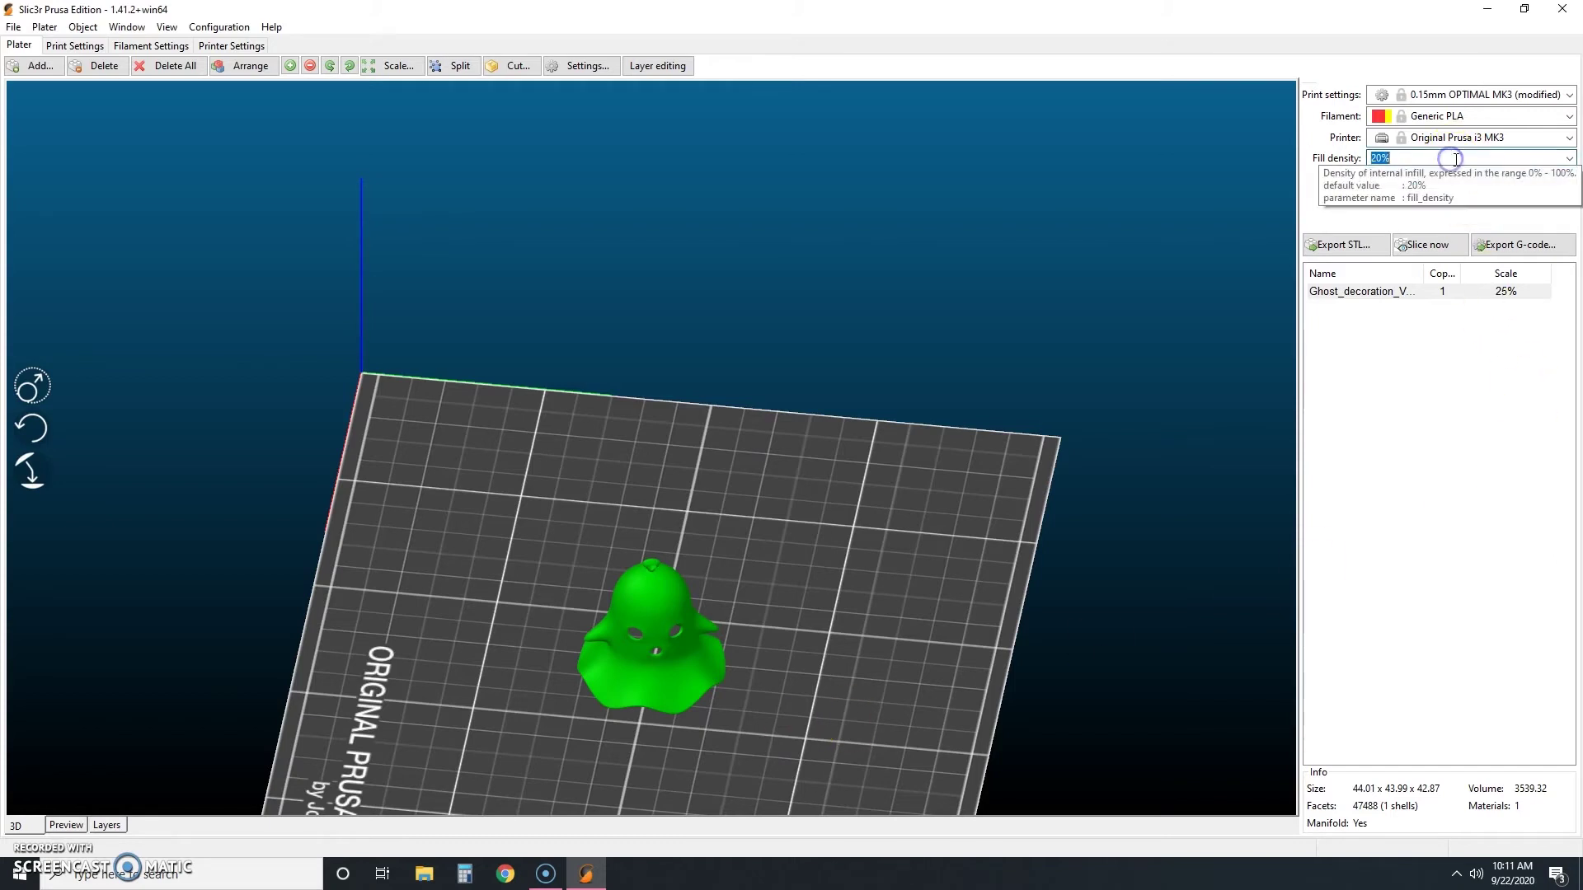
pyautogui.click(1567, 159)
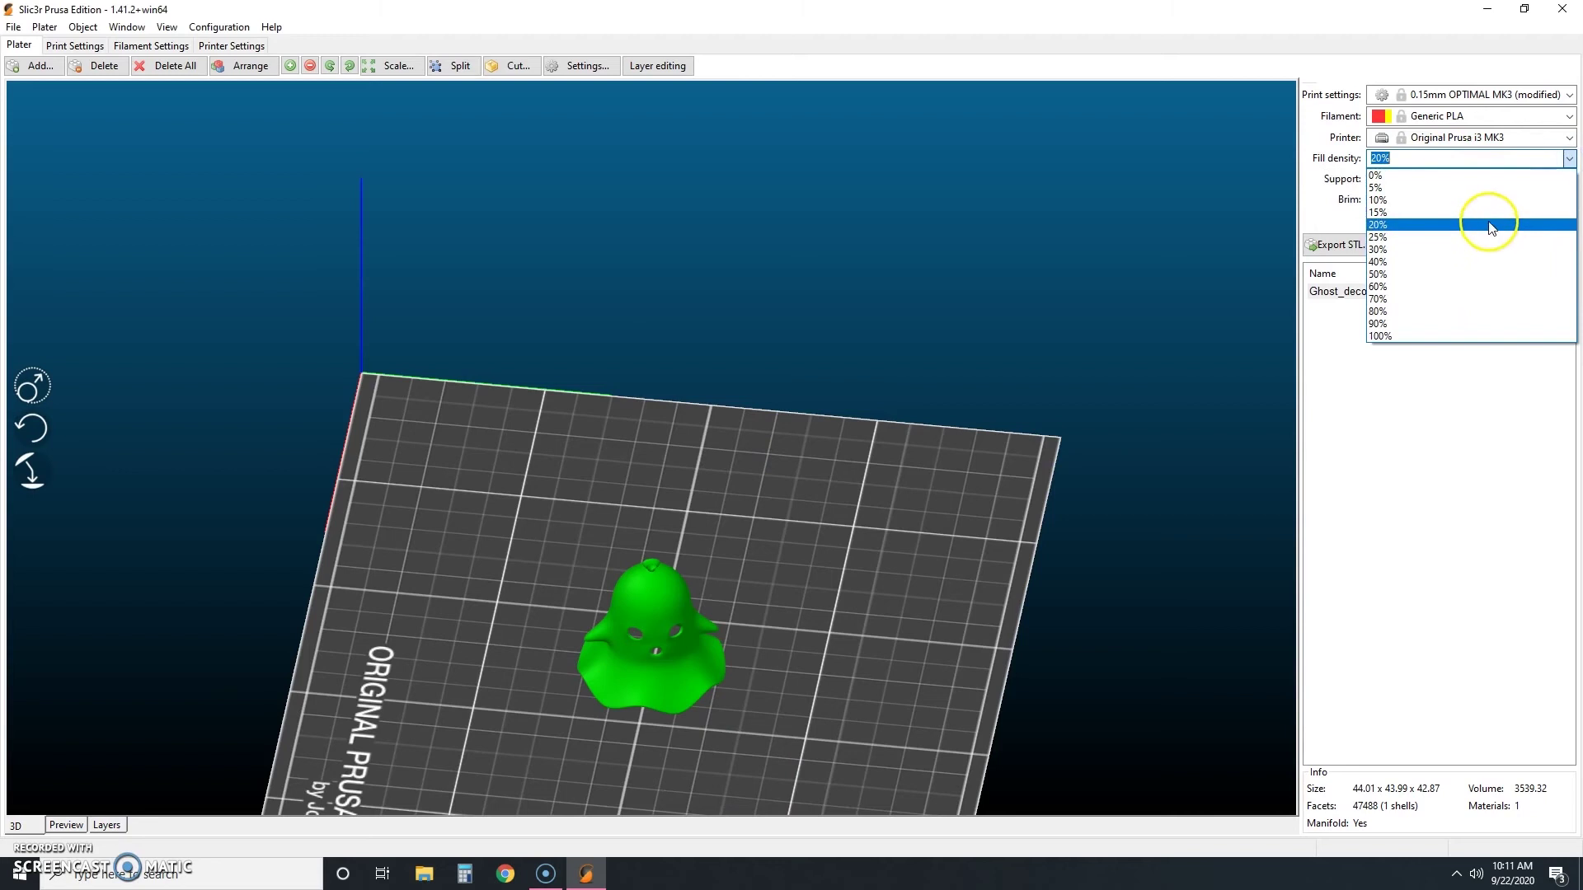
pyautogui.click(1488, 236)
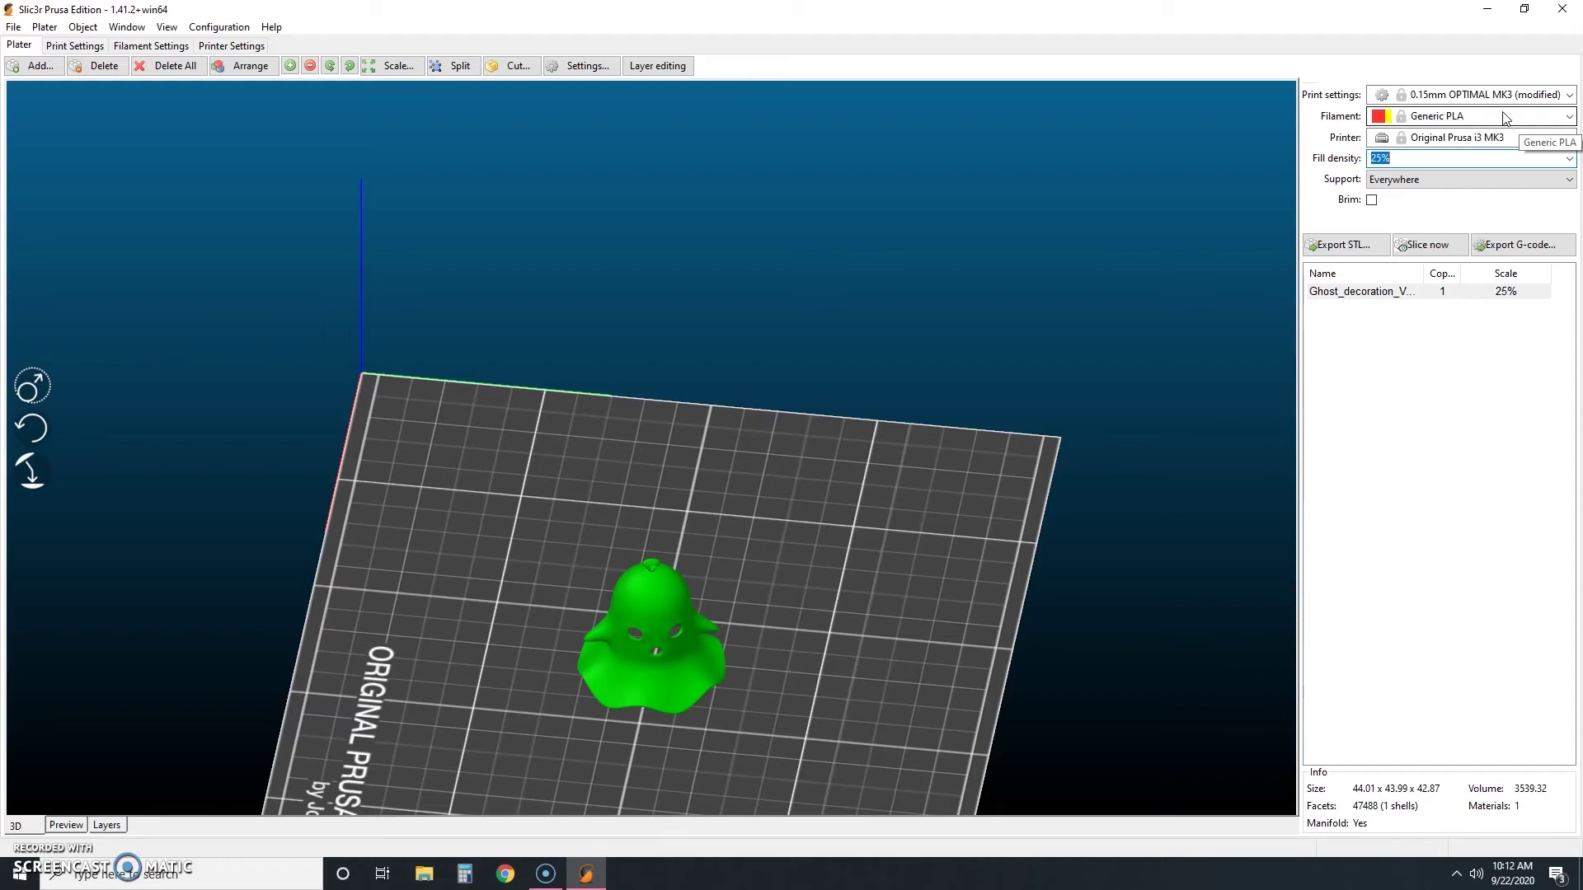
# Step: Browse the print presets list without changing it, then orbit to check the ghost
pyautogui.click(1487, 97)
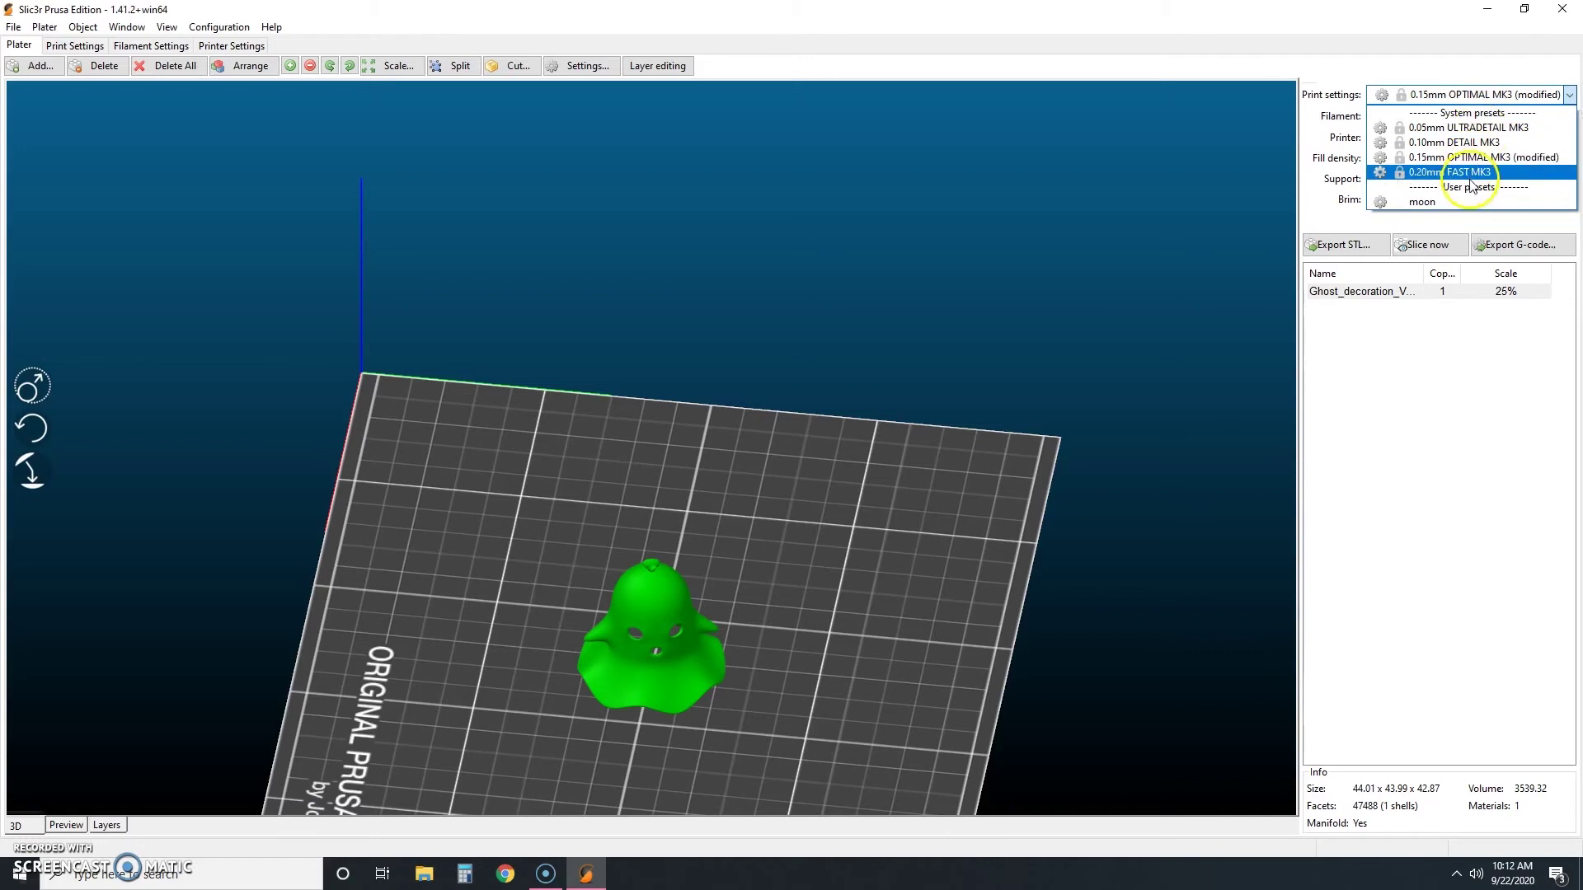
pyautogui.click(1489, 62)
pyautogui.click(1238, 247)
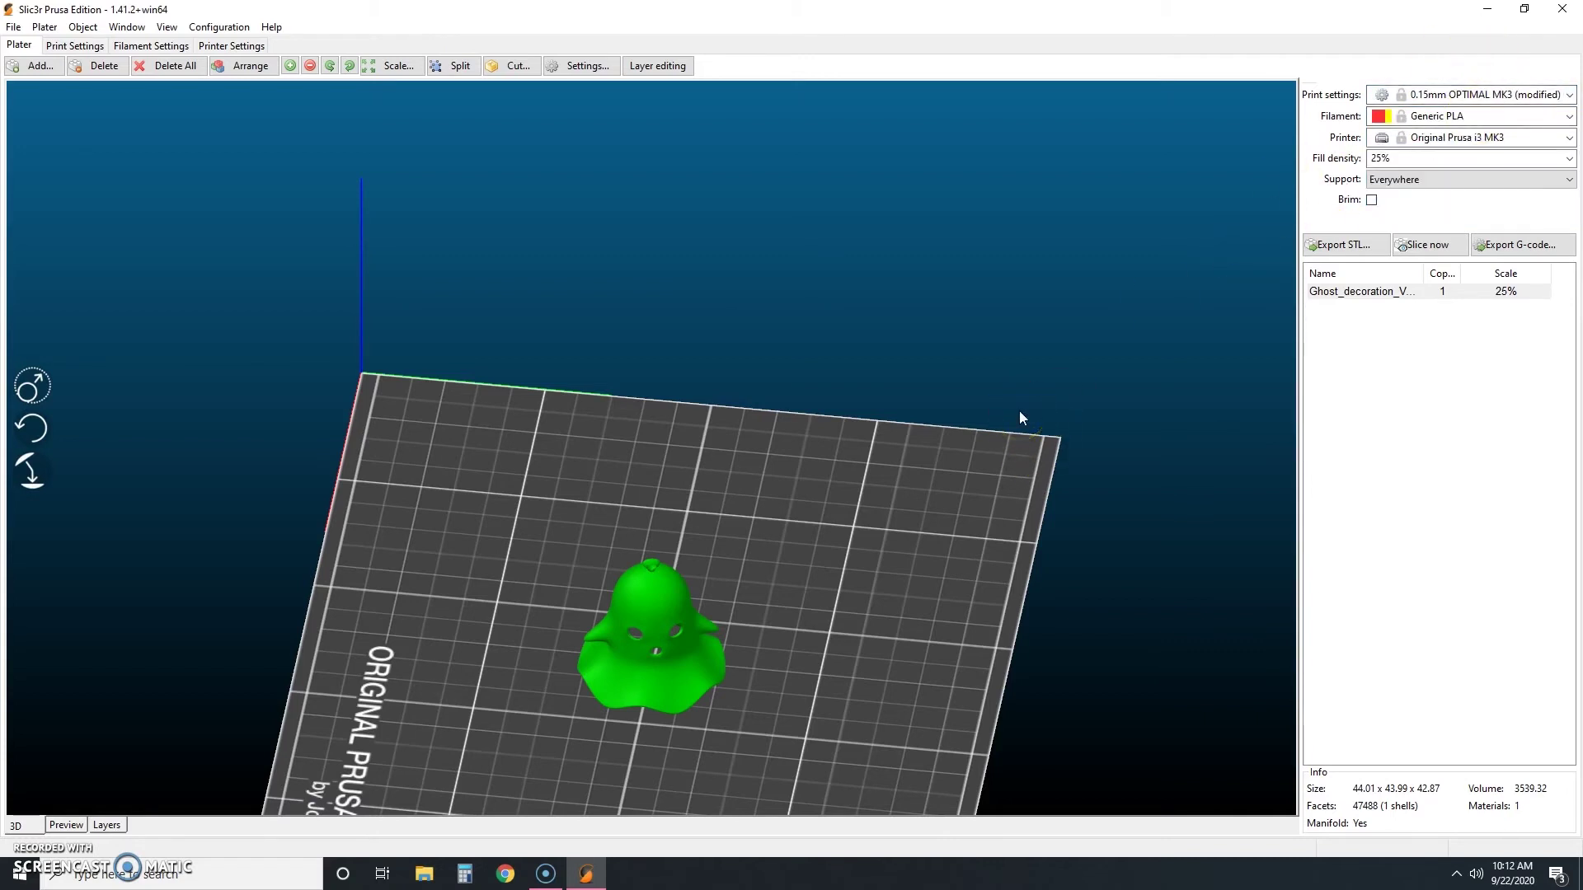
pyautogui.moveTo(786, 672); pyautogui.dragTo(789, 655)
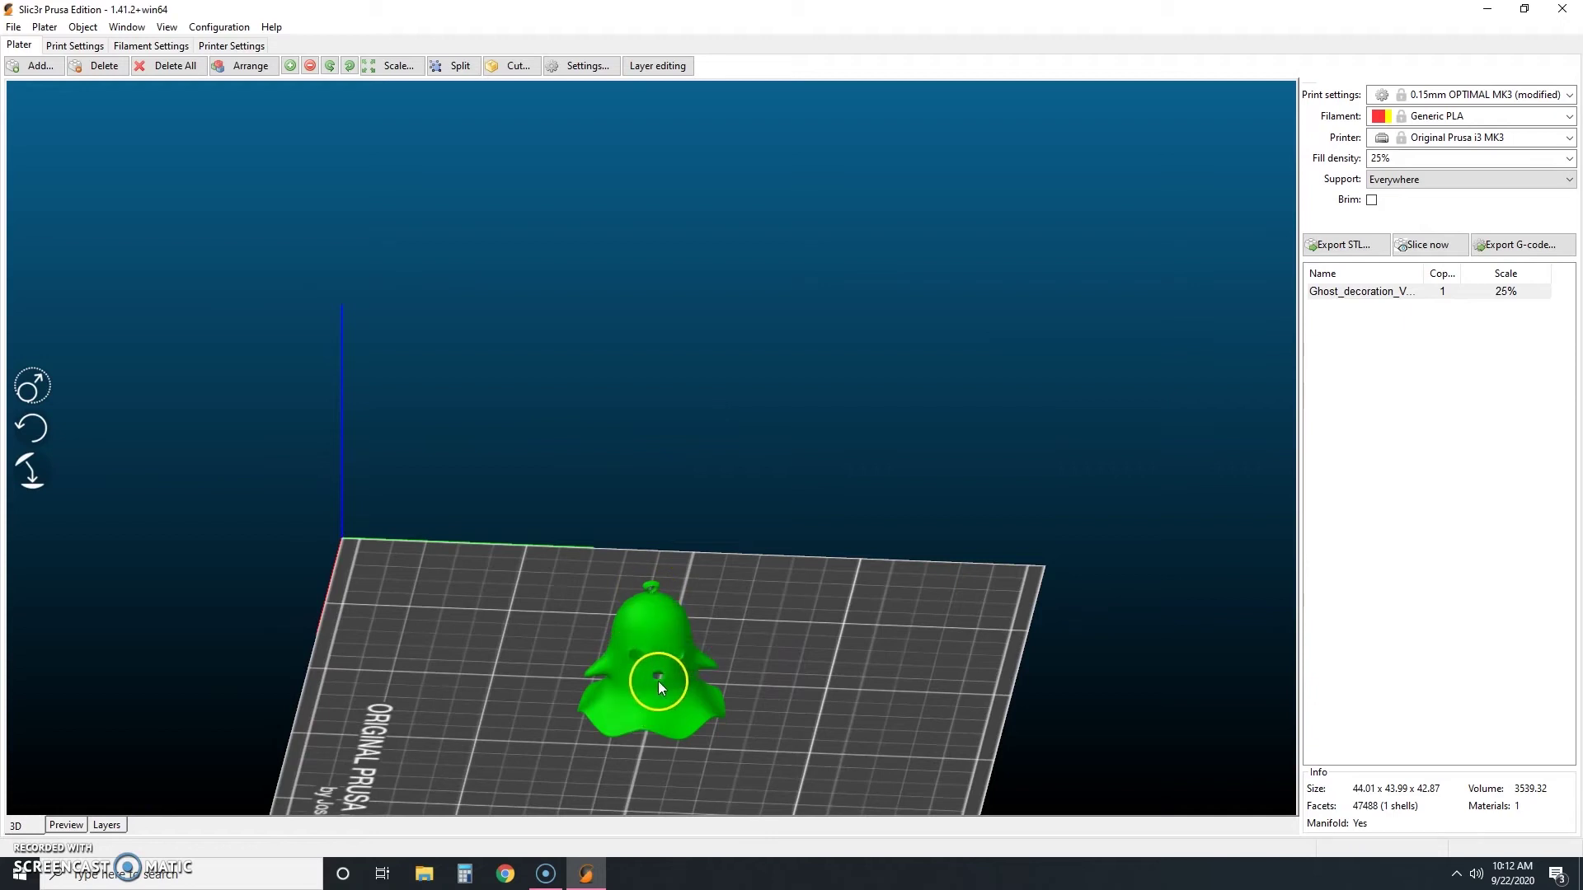
pyautogui.moveTo(799, 660)
pyautogui.mouseDown()
pyautogui.moveTo(796, 696)
pyautogui.moveTo(804, 642)
pyautogui.moveTo(802, 673)
pyautogui.mouseUp()
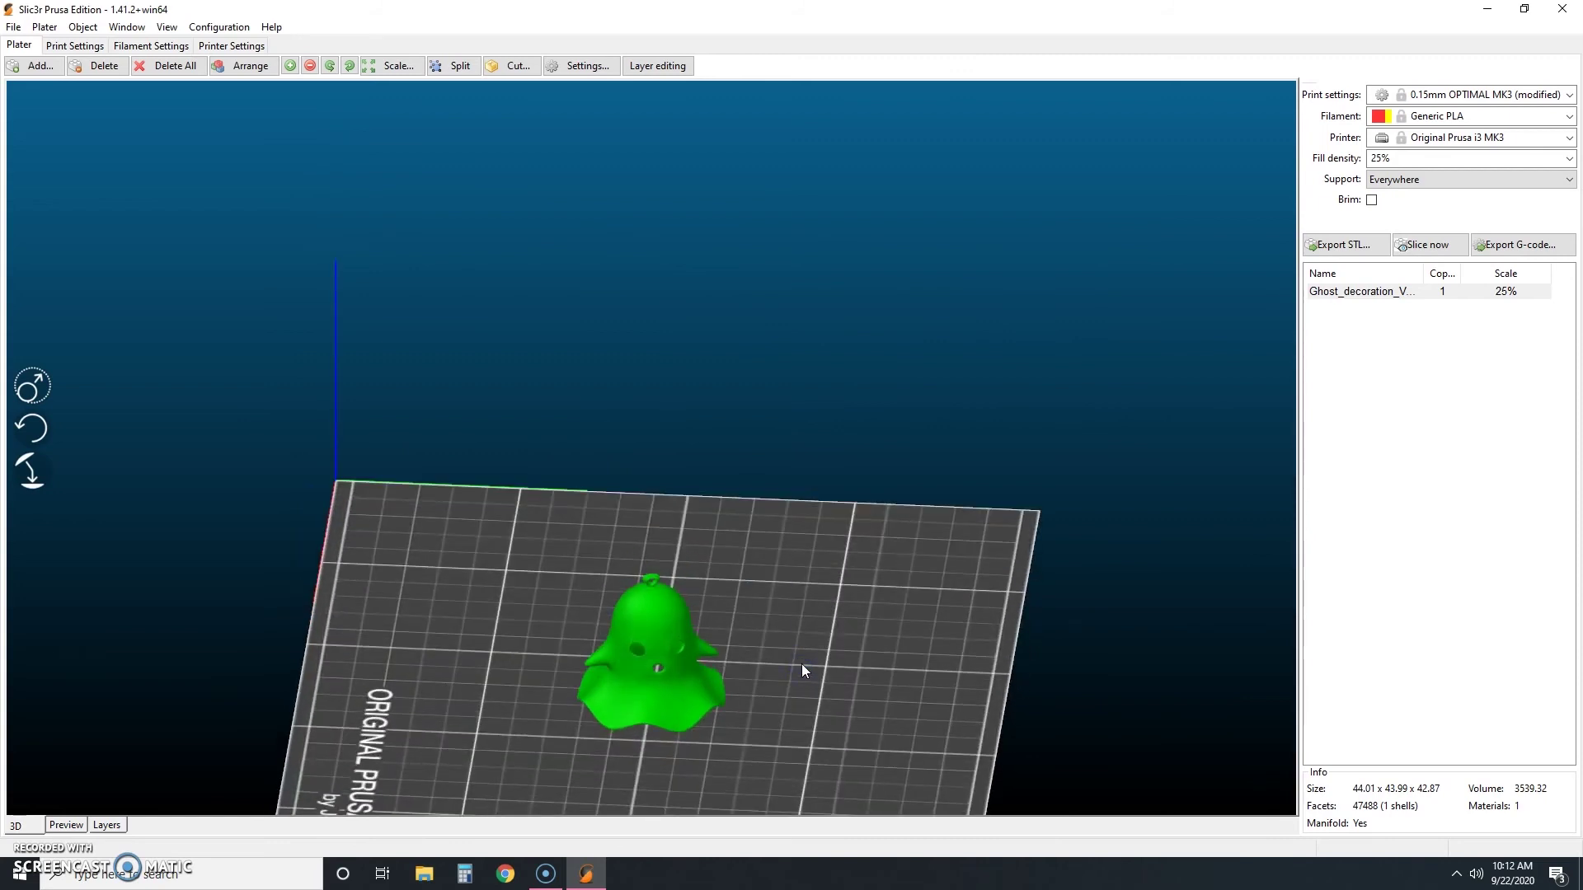
# Step: Look over the FAST, DETAIL and ULTRADETAIL presets, then reselect 0.15mm OPTIMAL MK3
pyautogui.click(1435, 97)
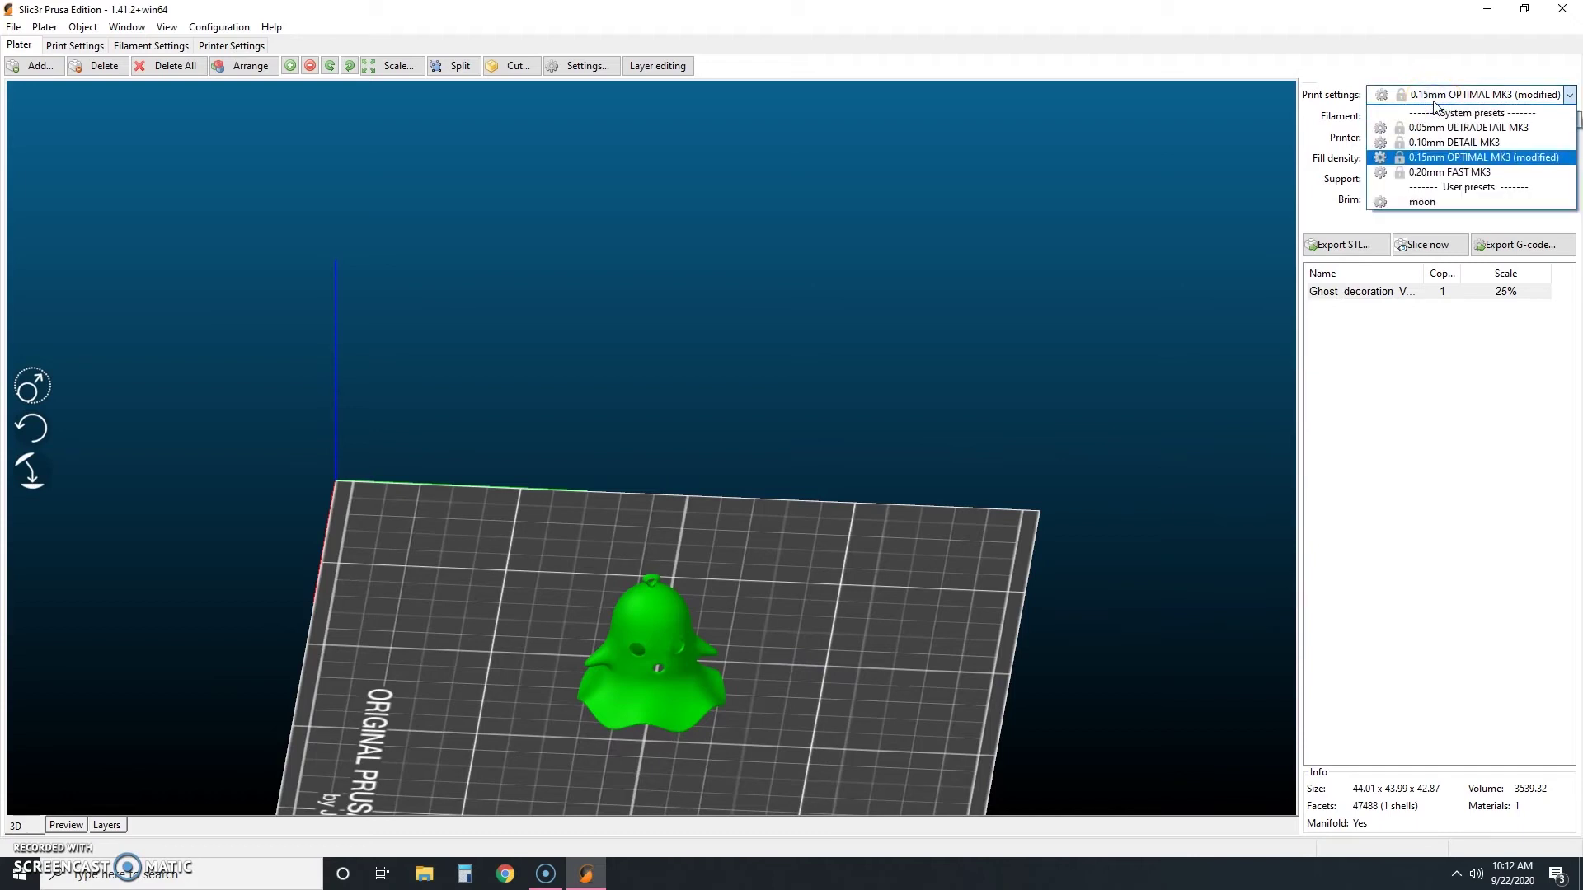
pyautogui.click(1459, 173)
pyautogui.click(1466, 143)
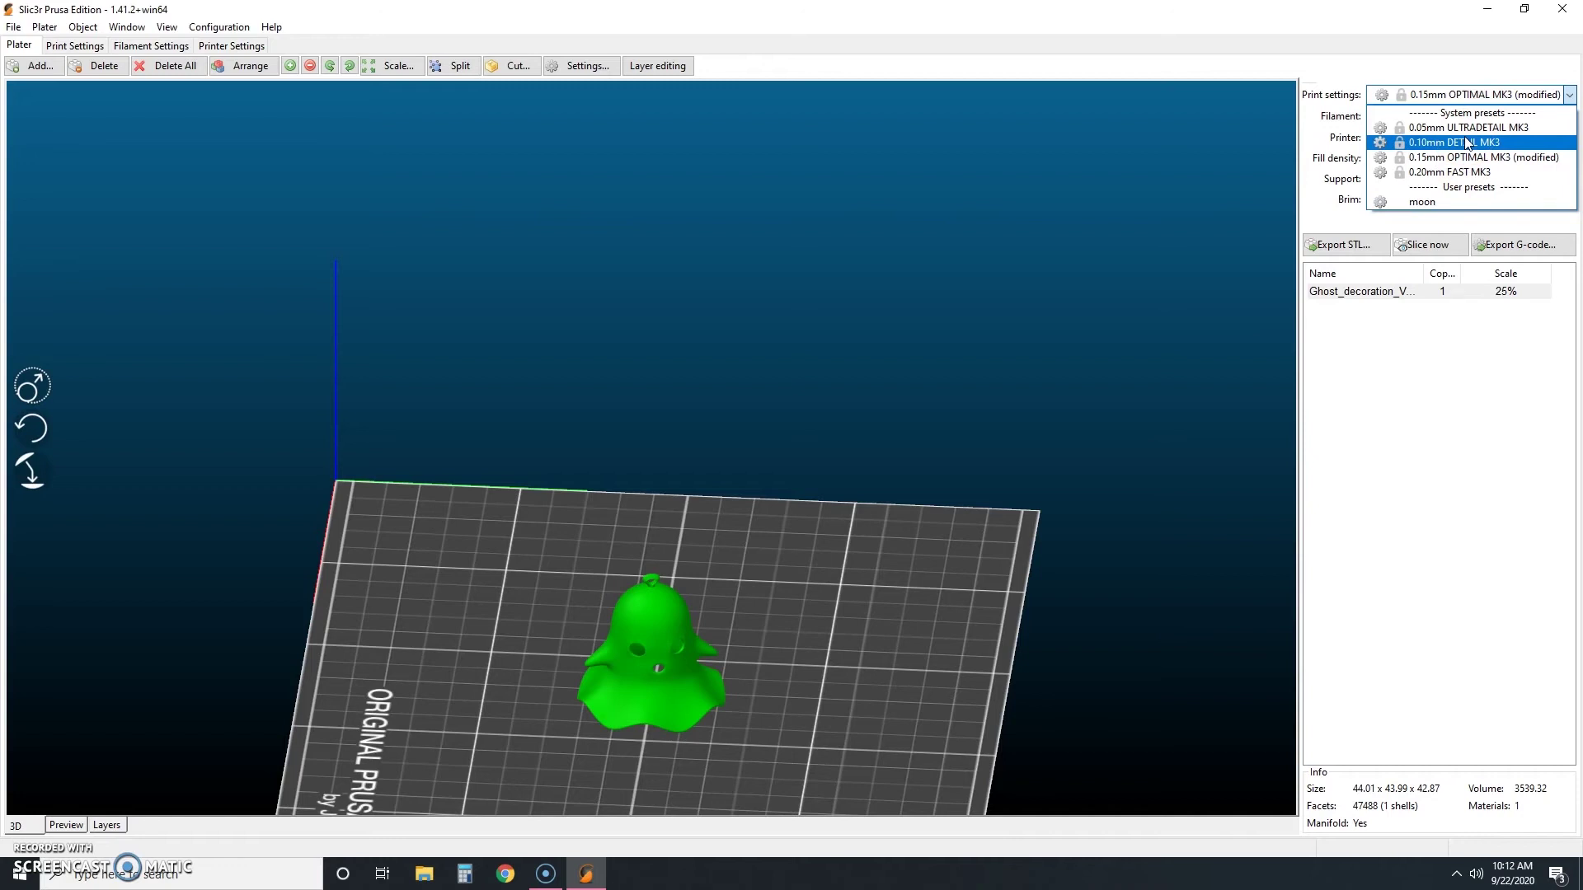
pyautogui.click(1466, 131)
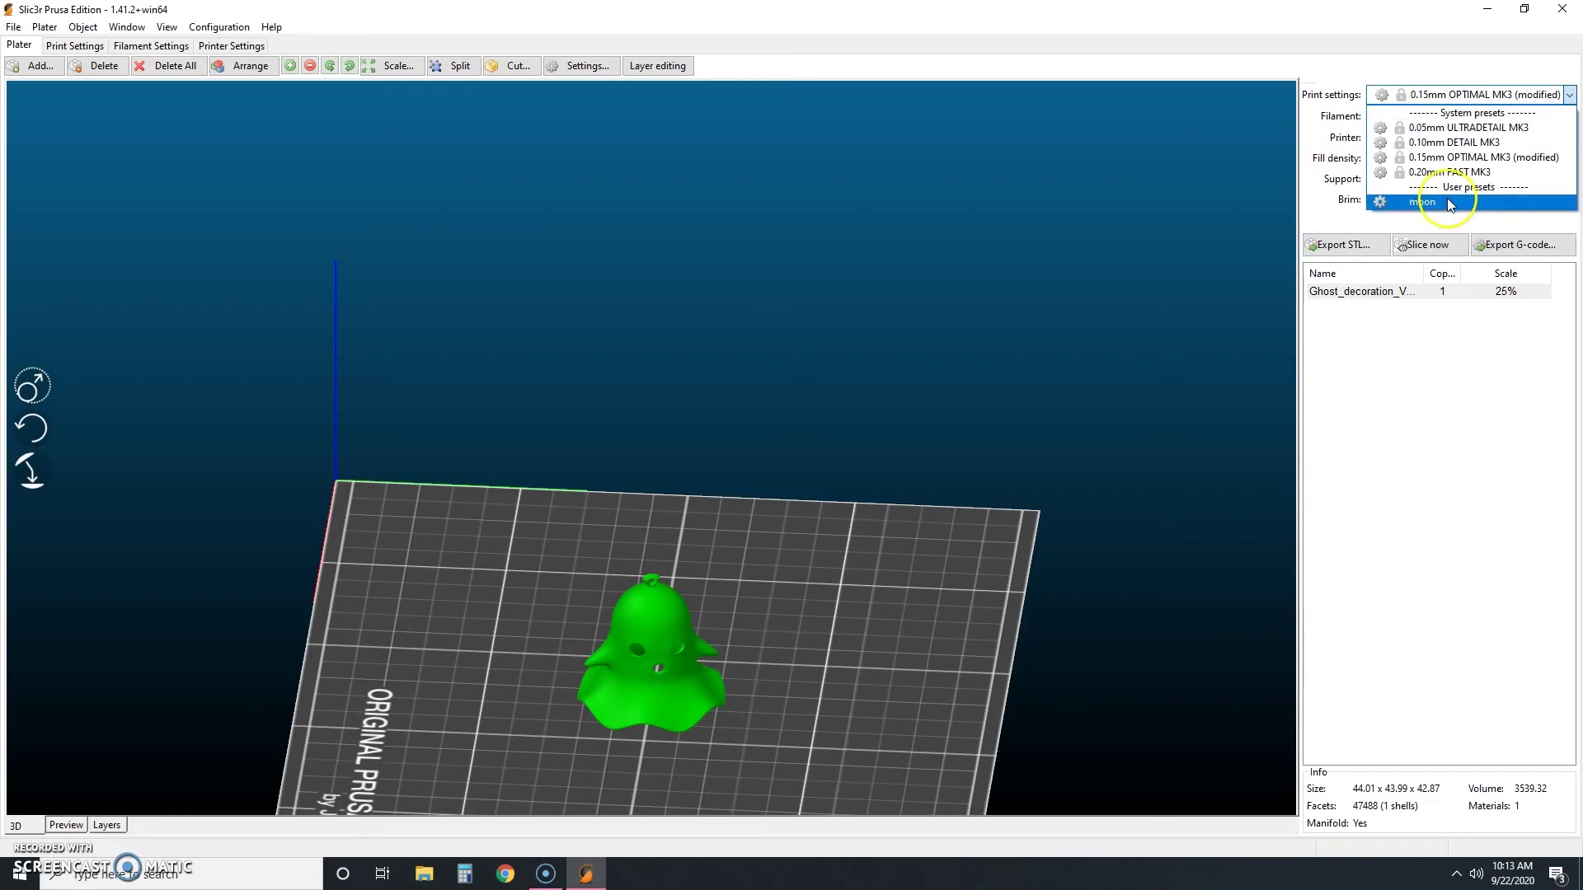
pyautogui.click(1468, 162)
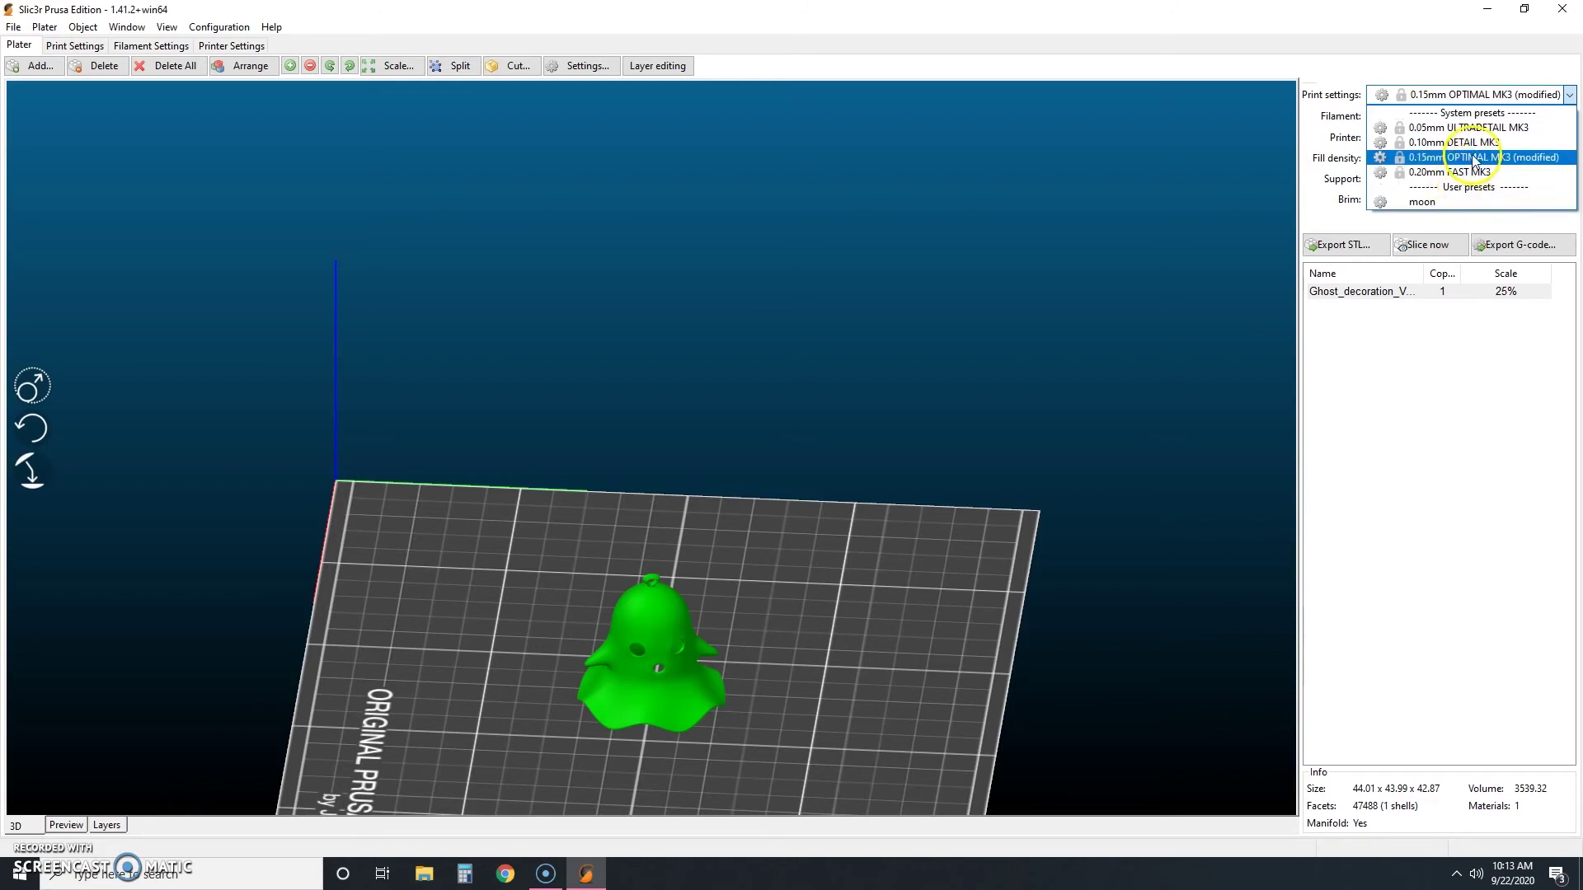
pyautogui.click(1470, 170)
# Step: Discard the unsaved preset changes and set fill density back to 25%
pyautogui.click(831, 487)
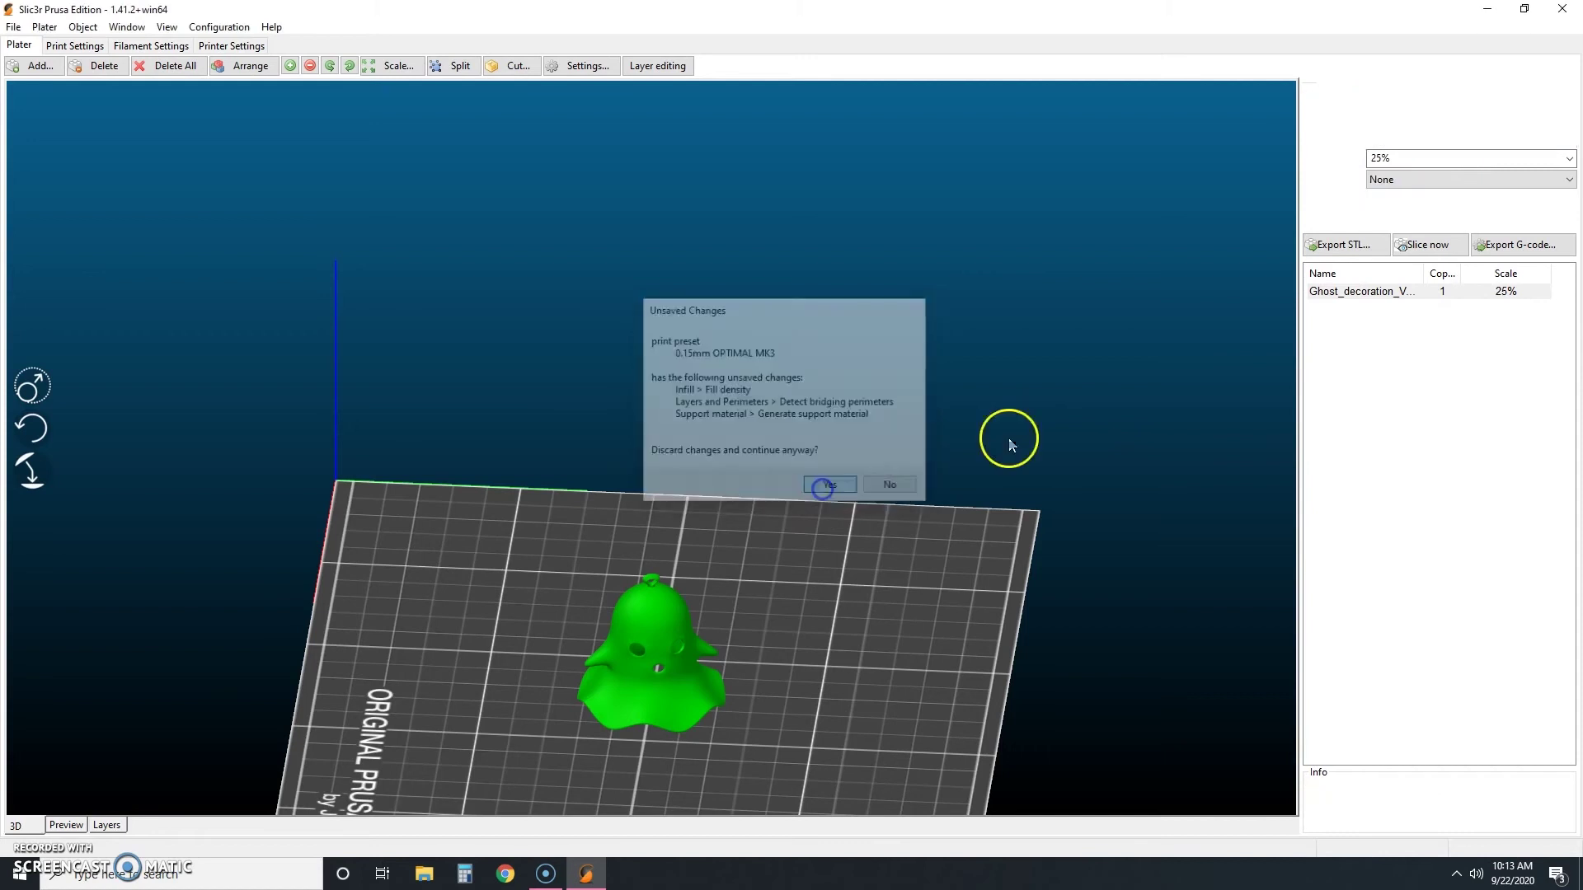
pyautogui.click(1556, 157)
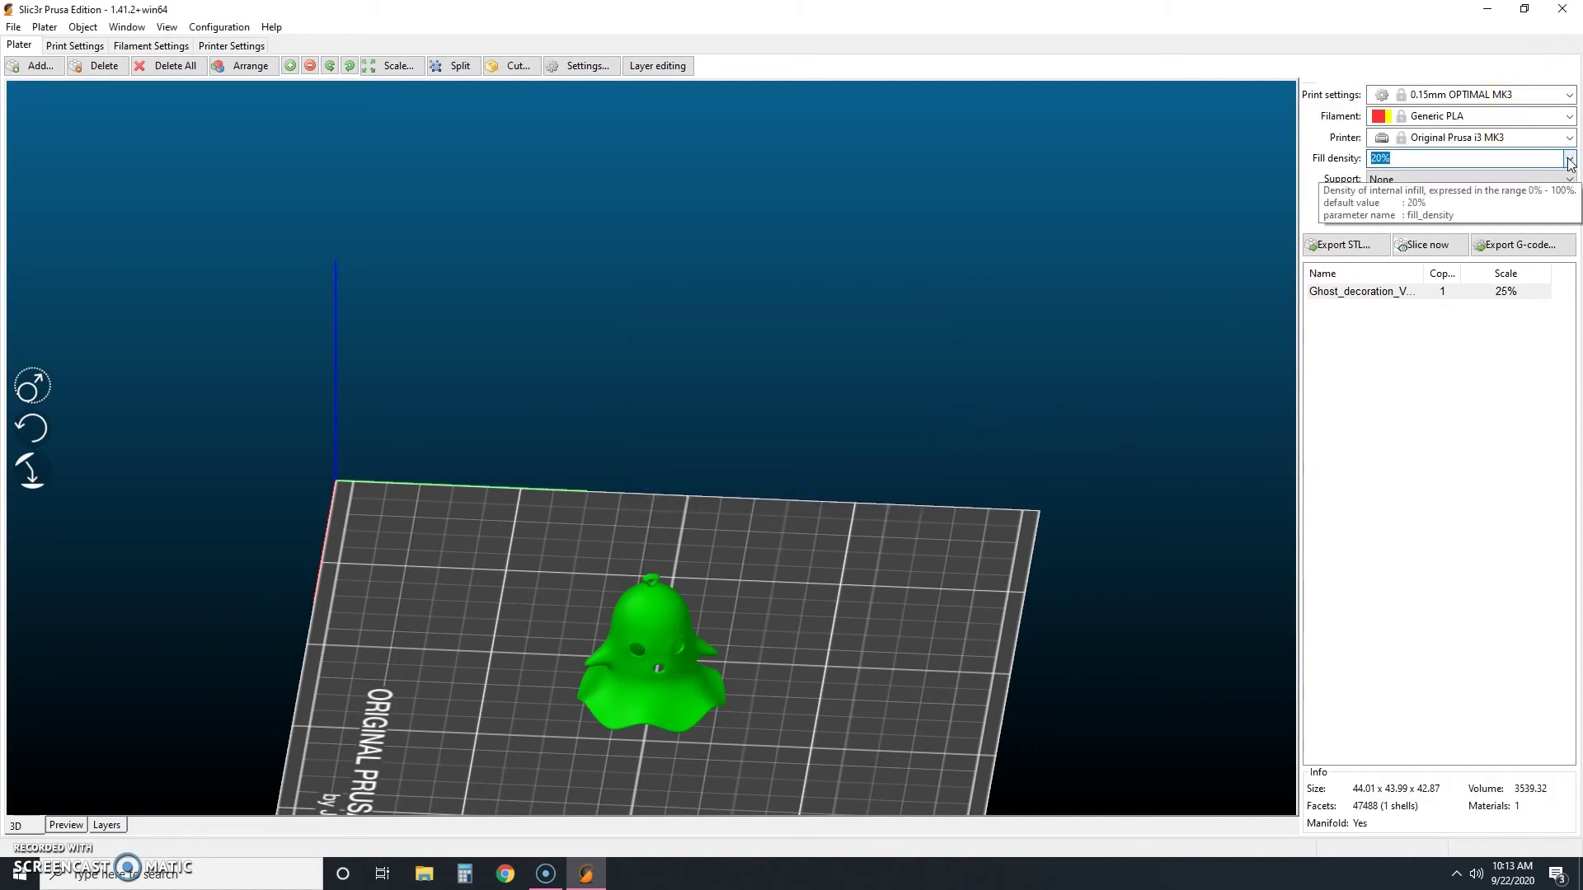
pyautogui.click(1569, 158)
pyautogui.click(1499, 238)
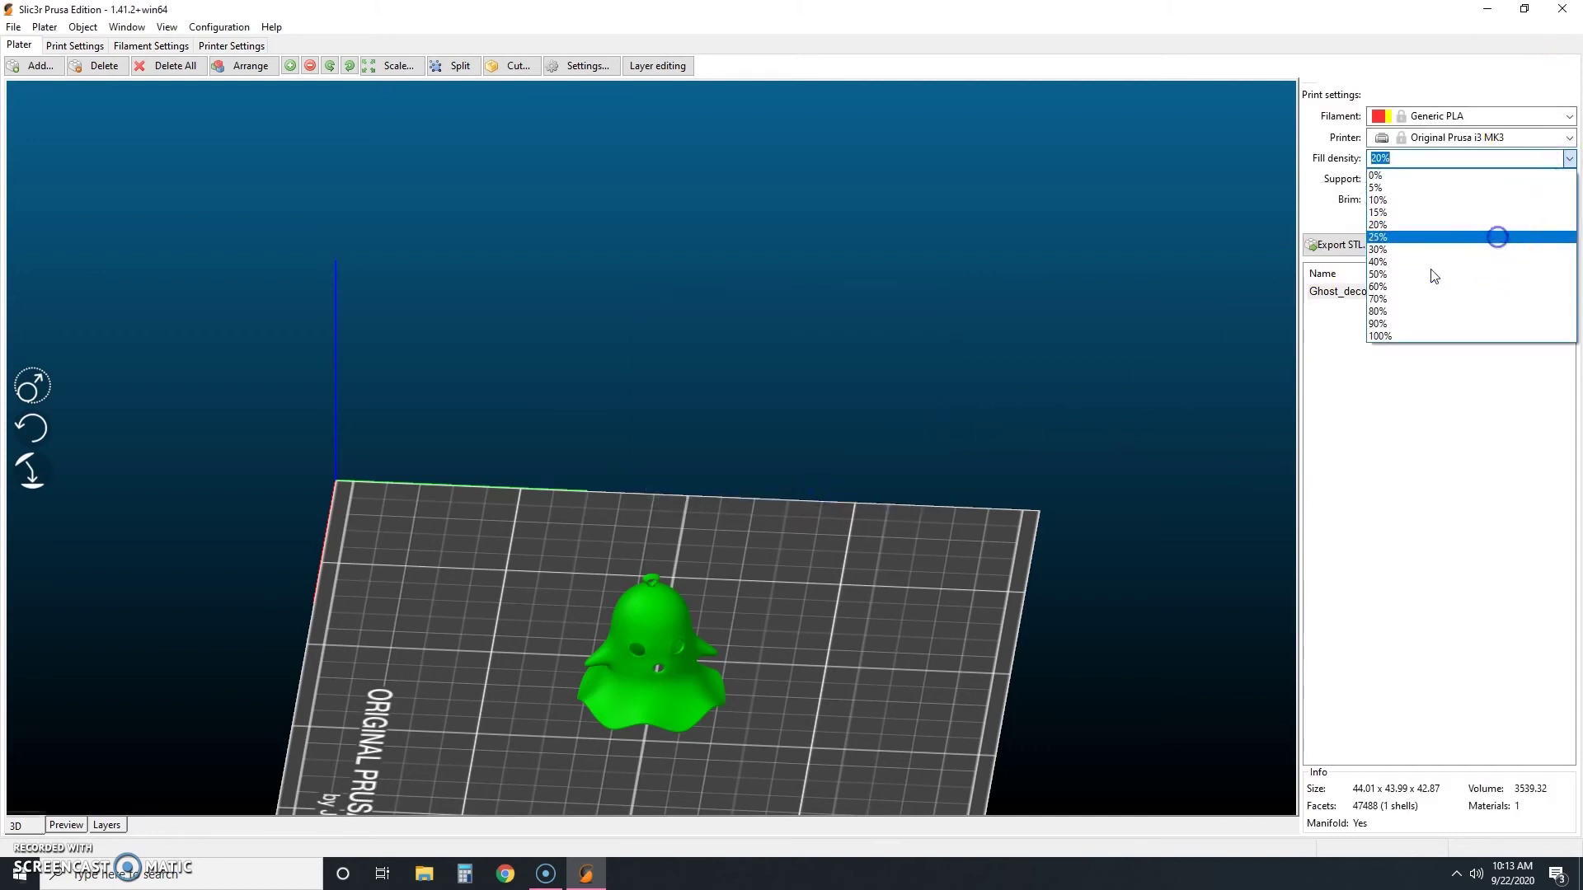
# Step: Set Support to Everywhere and confirm the Support Generator prompt
pyautogui.click(1403, 180)
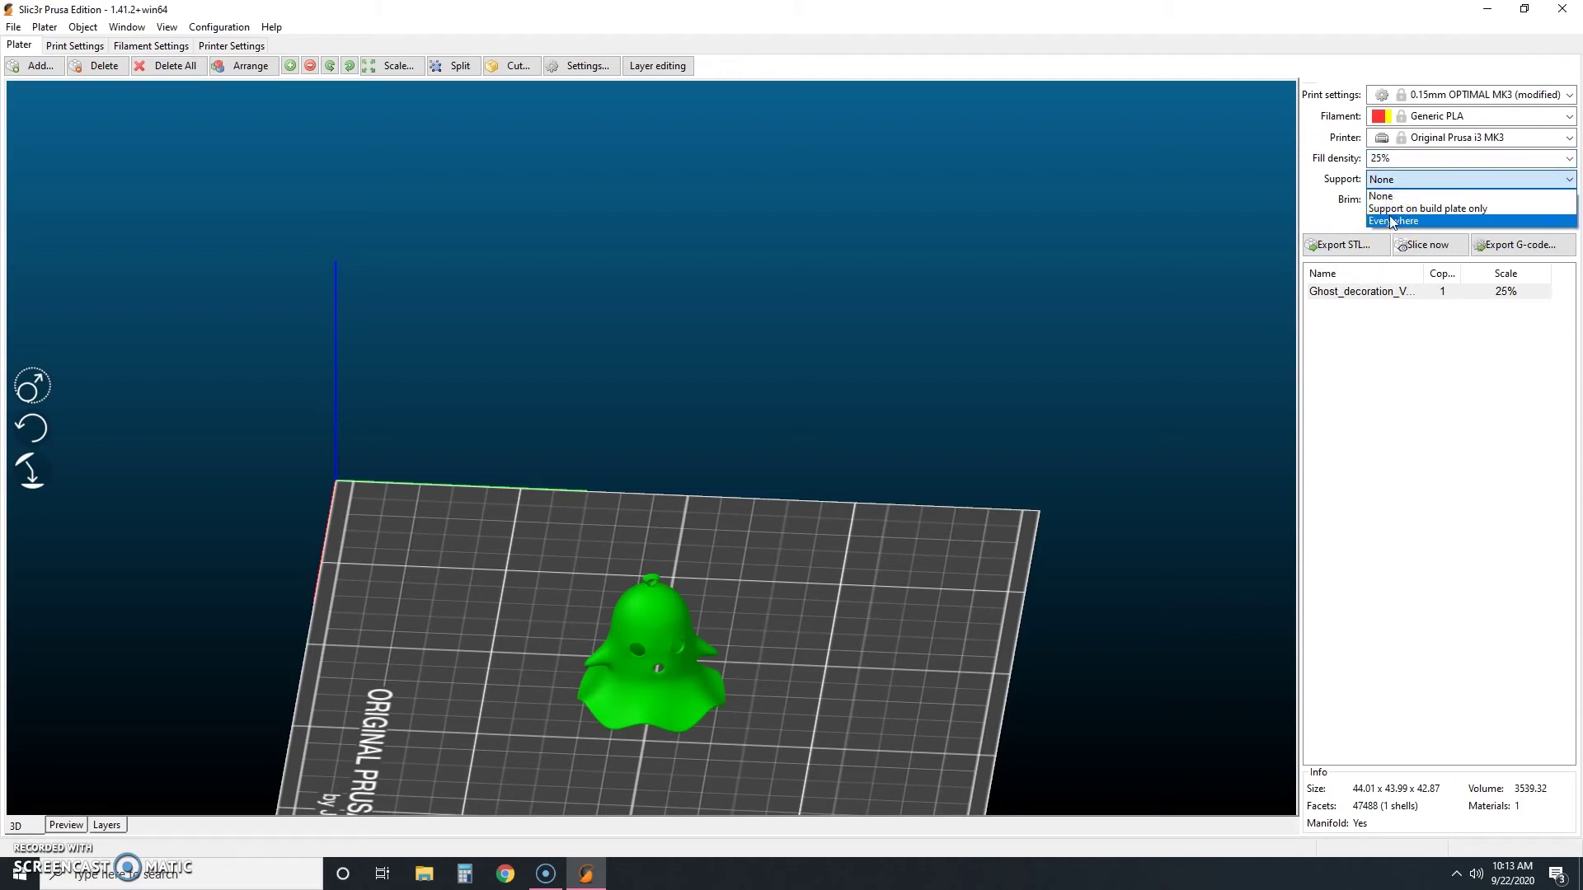
pyautogui.click(1392, 221)
pyautogui.click(766, 447)
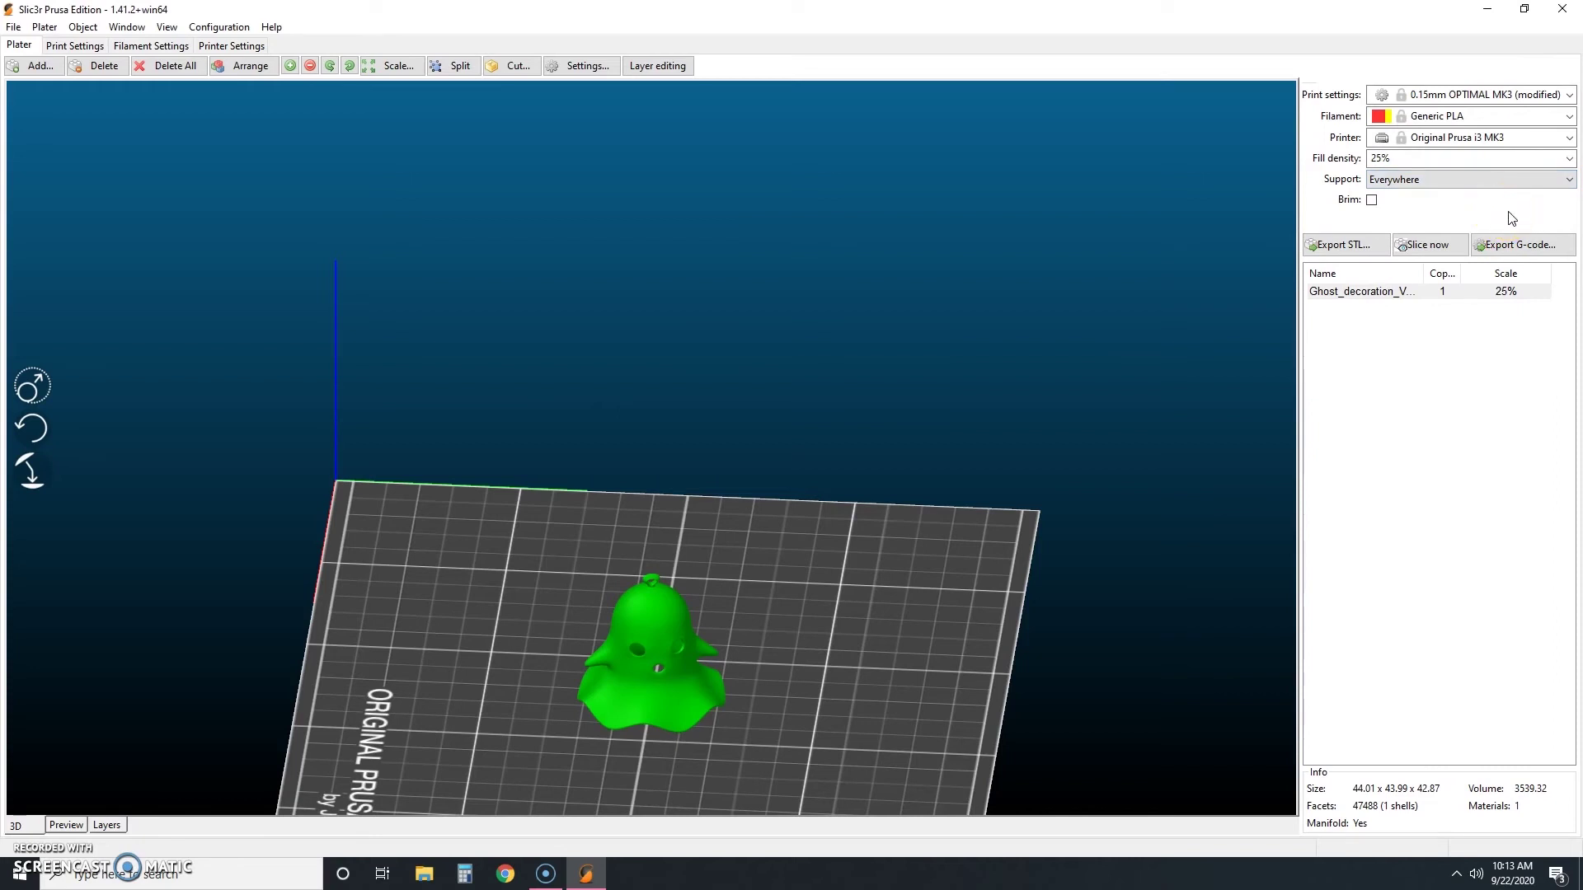
# Step: Set Generic PLA extruder to 217 first layer and 215 other layers, bed first layer 65
pyautogui.click(136, 47)
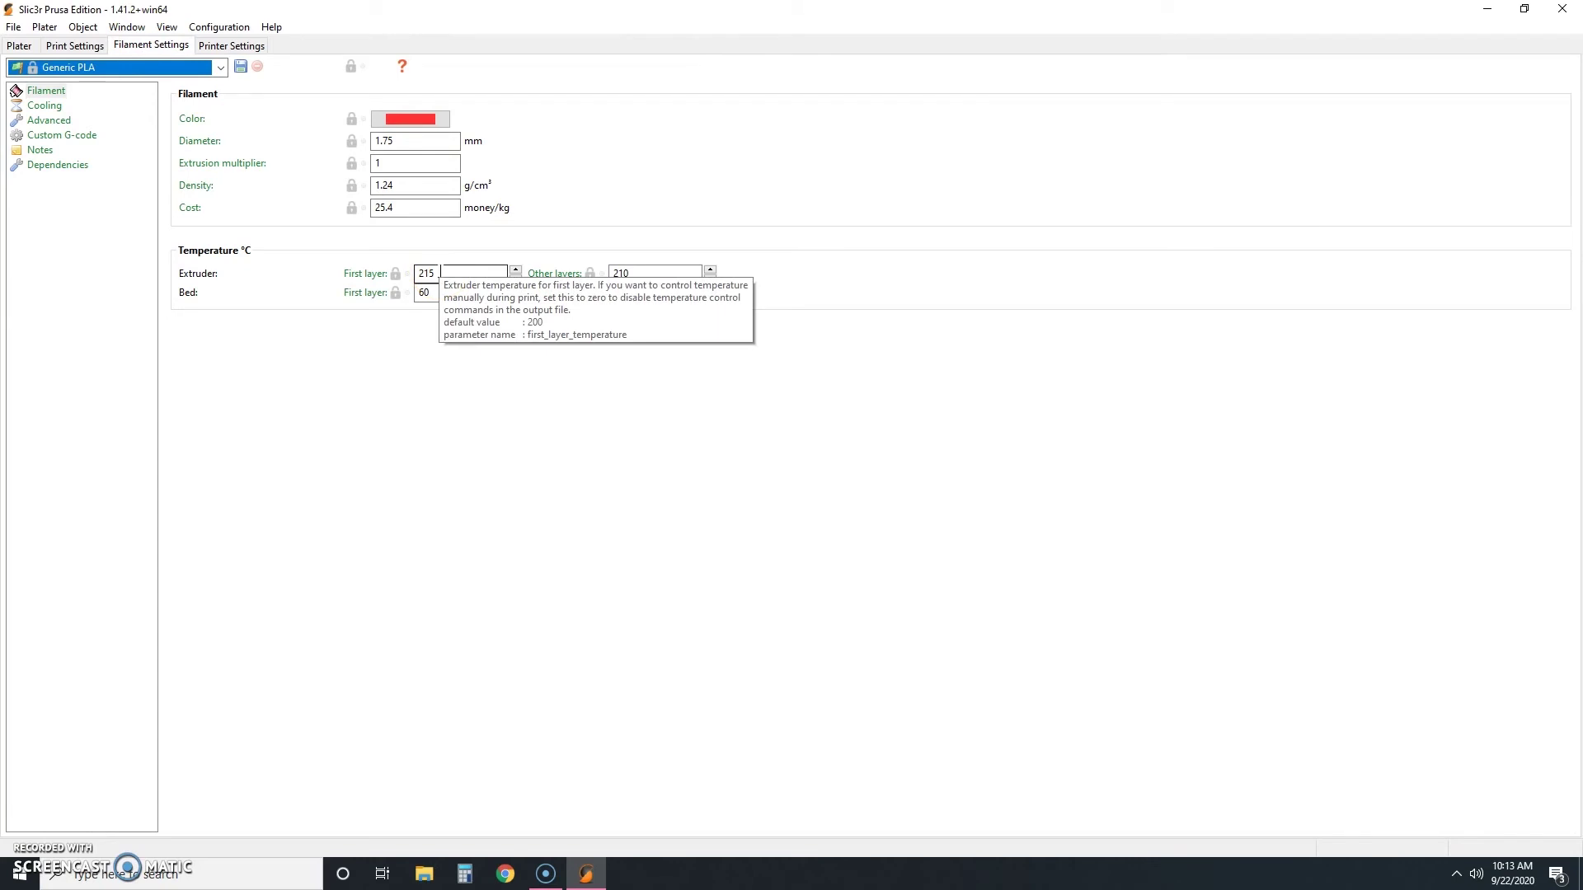
pyautogui.doubleClick(425, 273)
pyautogui.write('217')
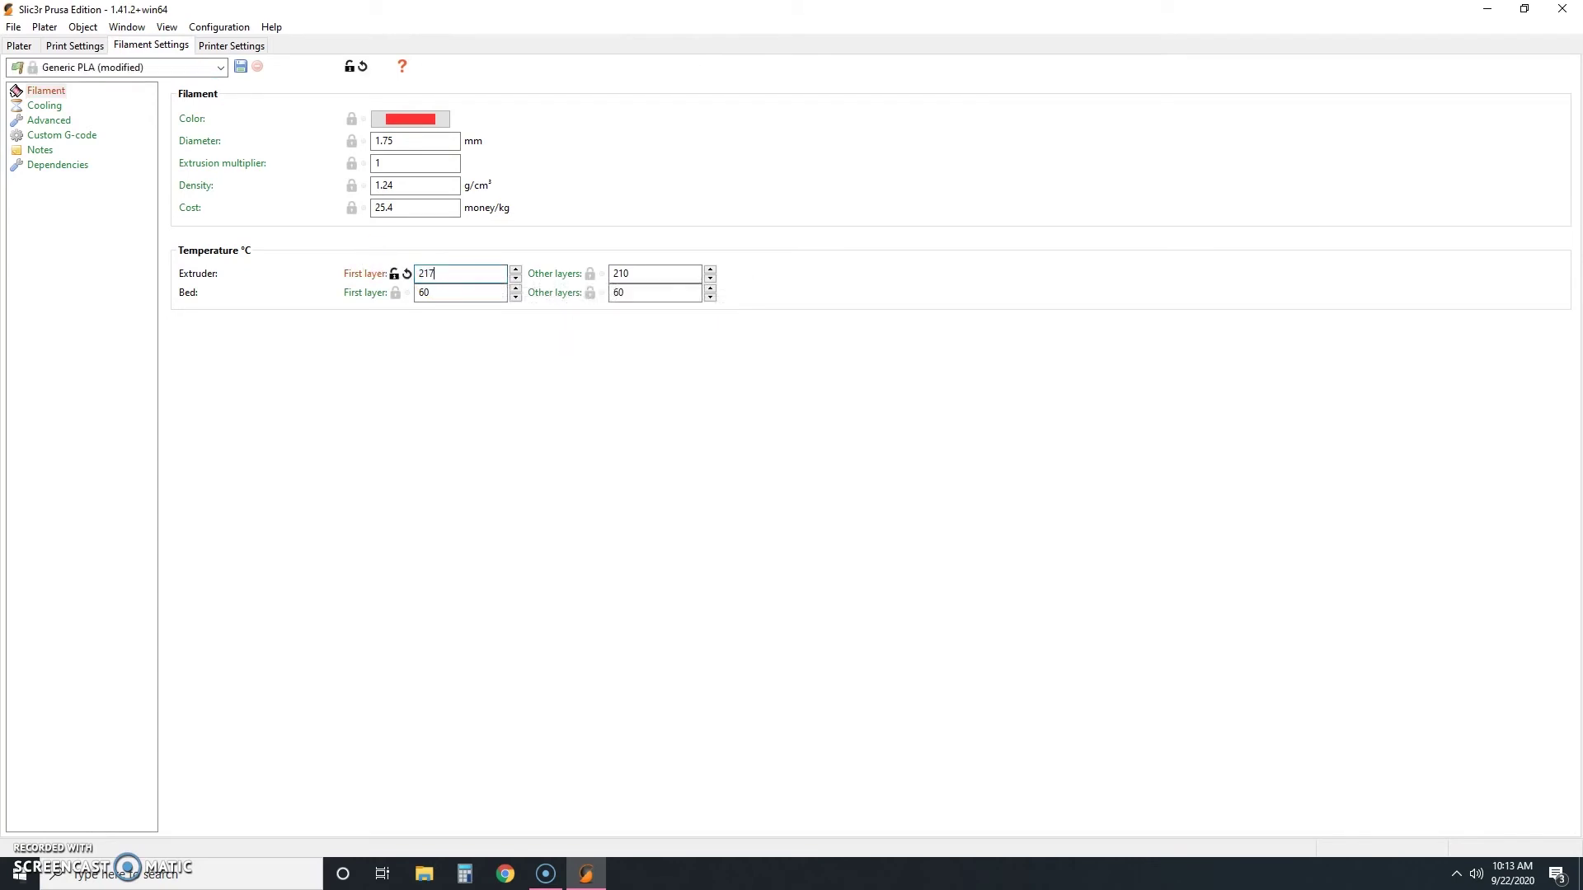
pyautogui.doubleClick(651, 273)
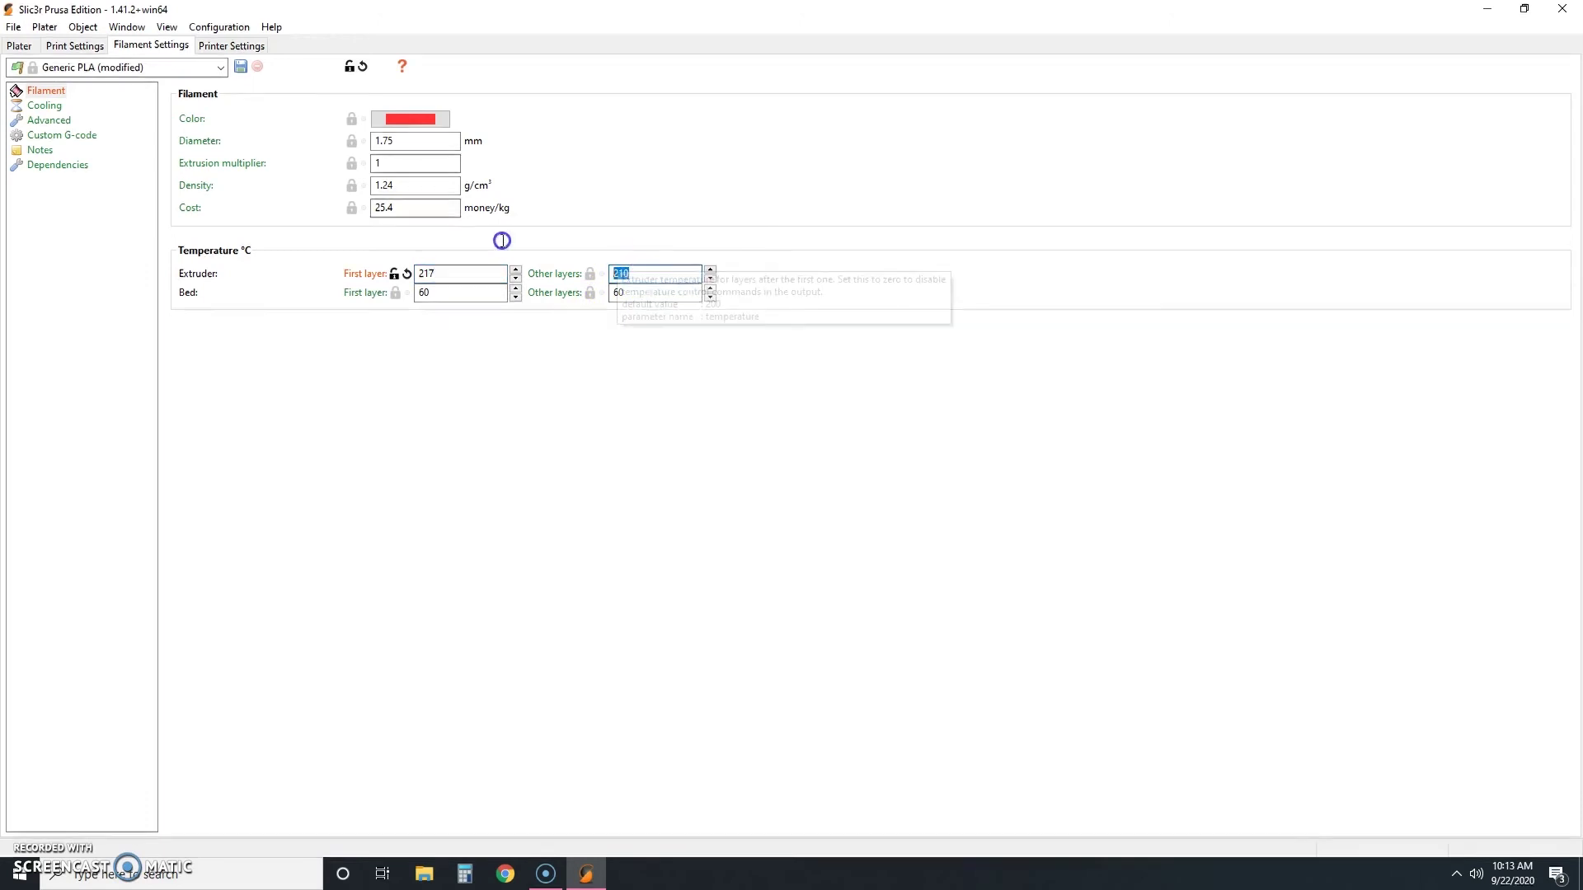
pyautogui.write('215')
pyautogui.click(432, 273)
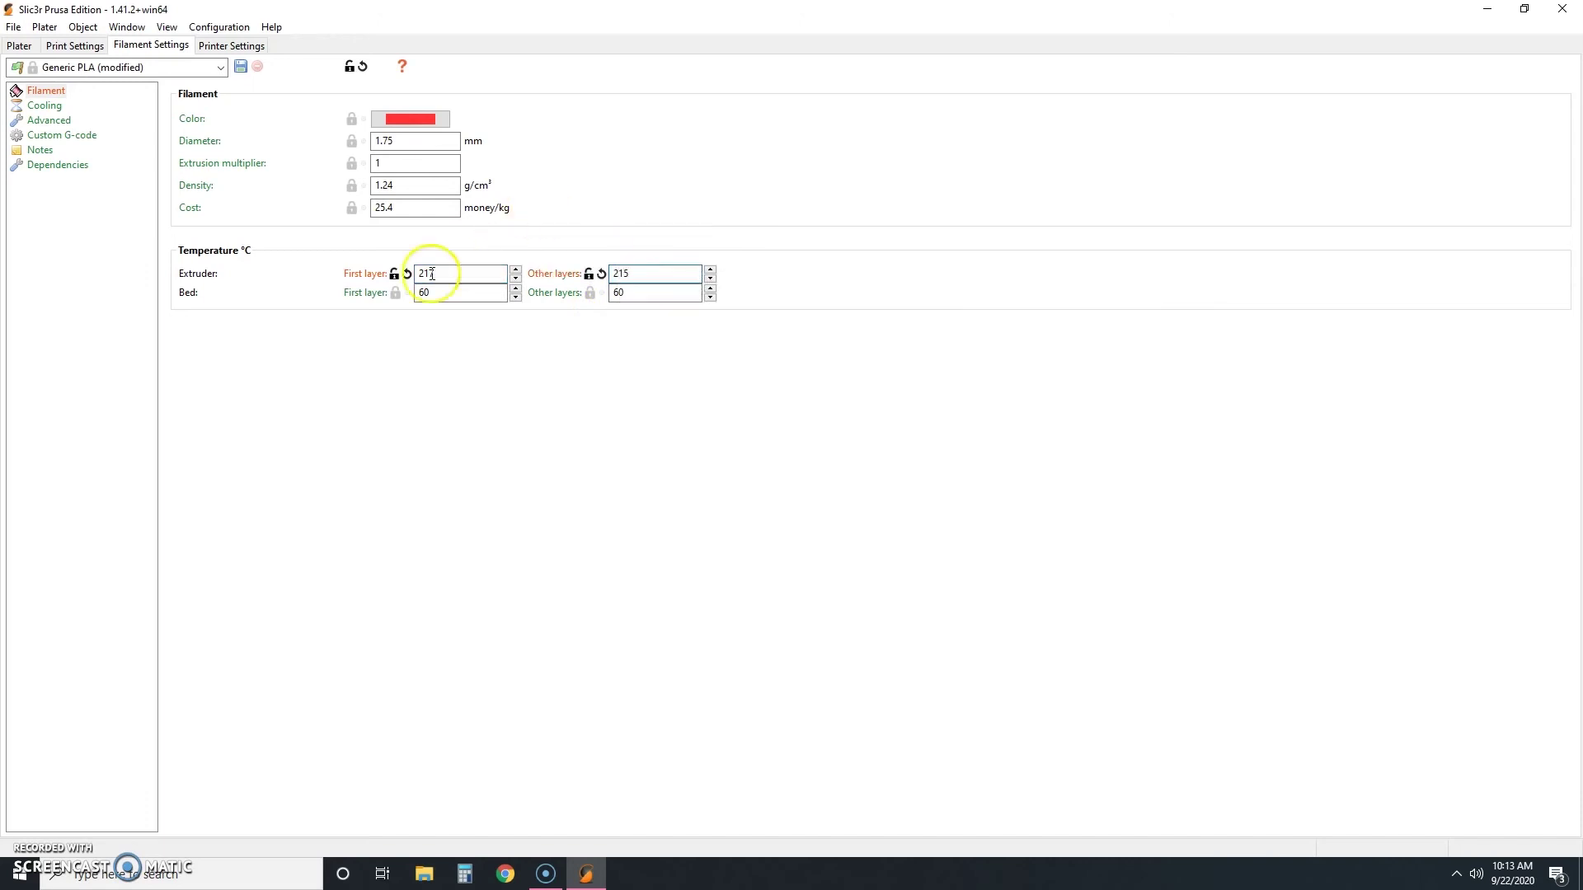
pyautogui.doubleClick(424, 293)
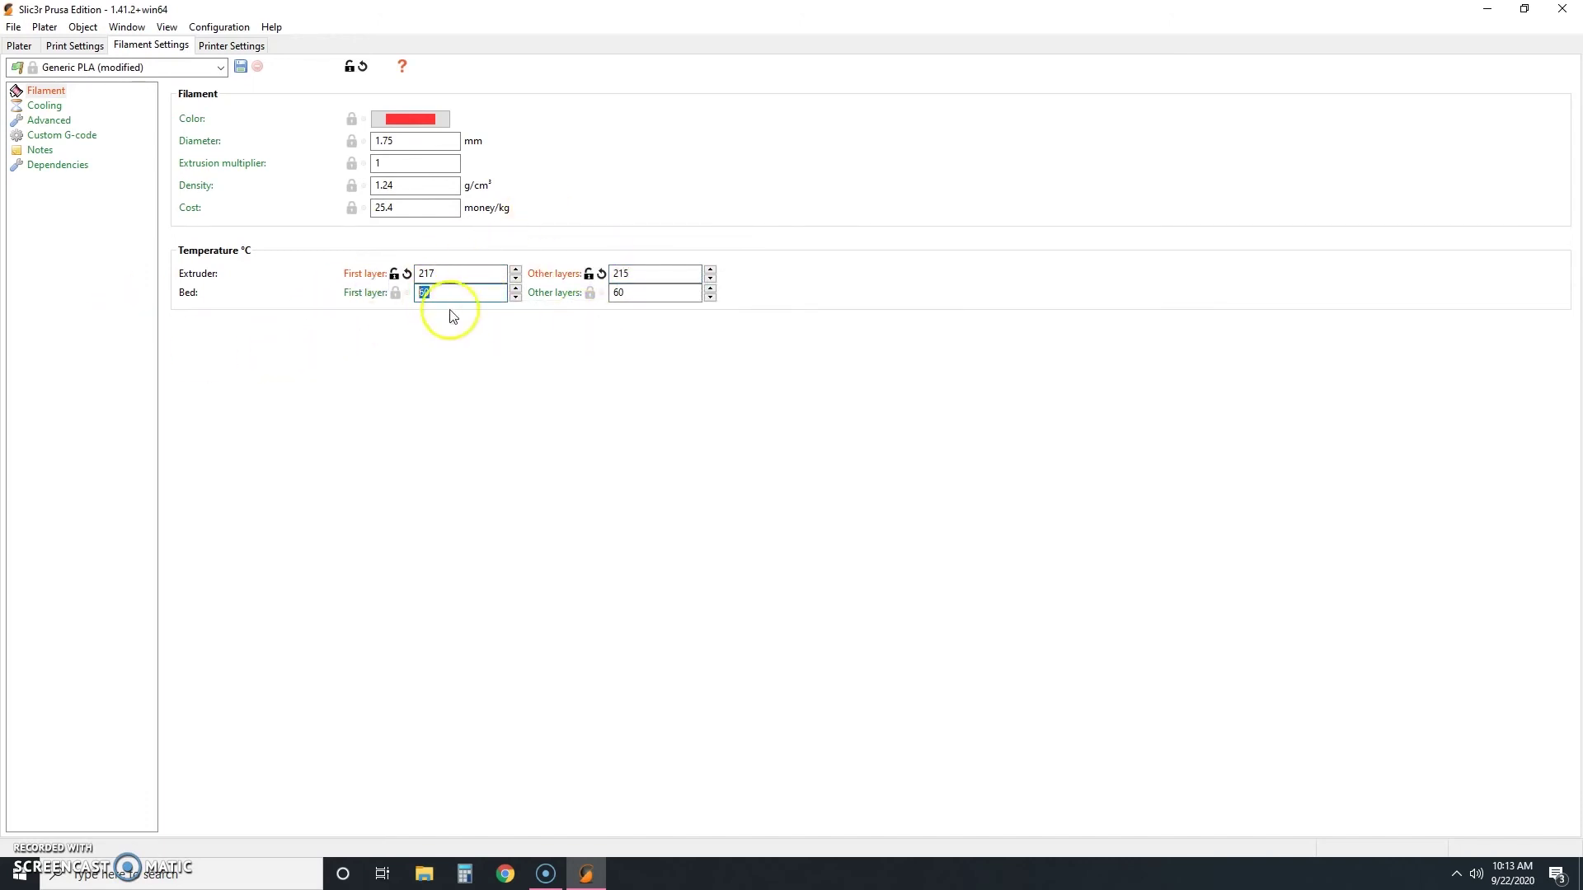
pyautogui.write('65')
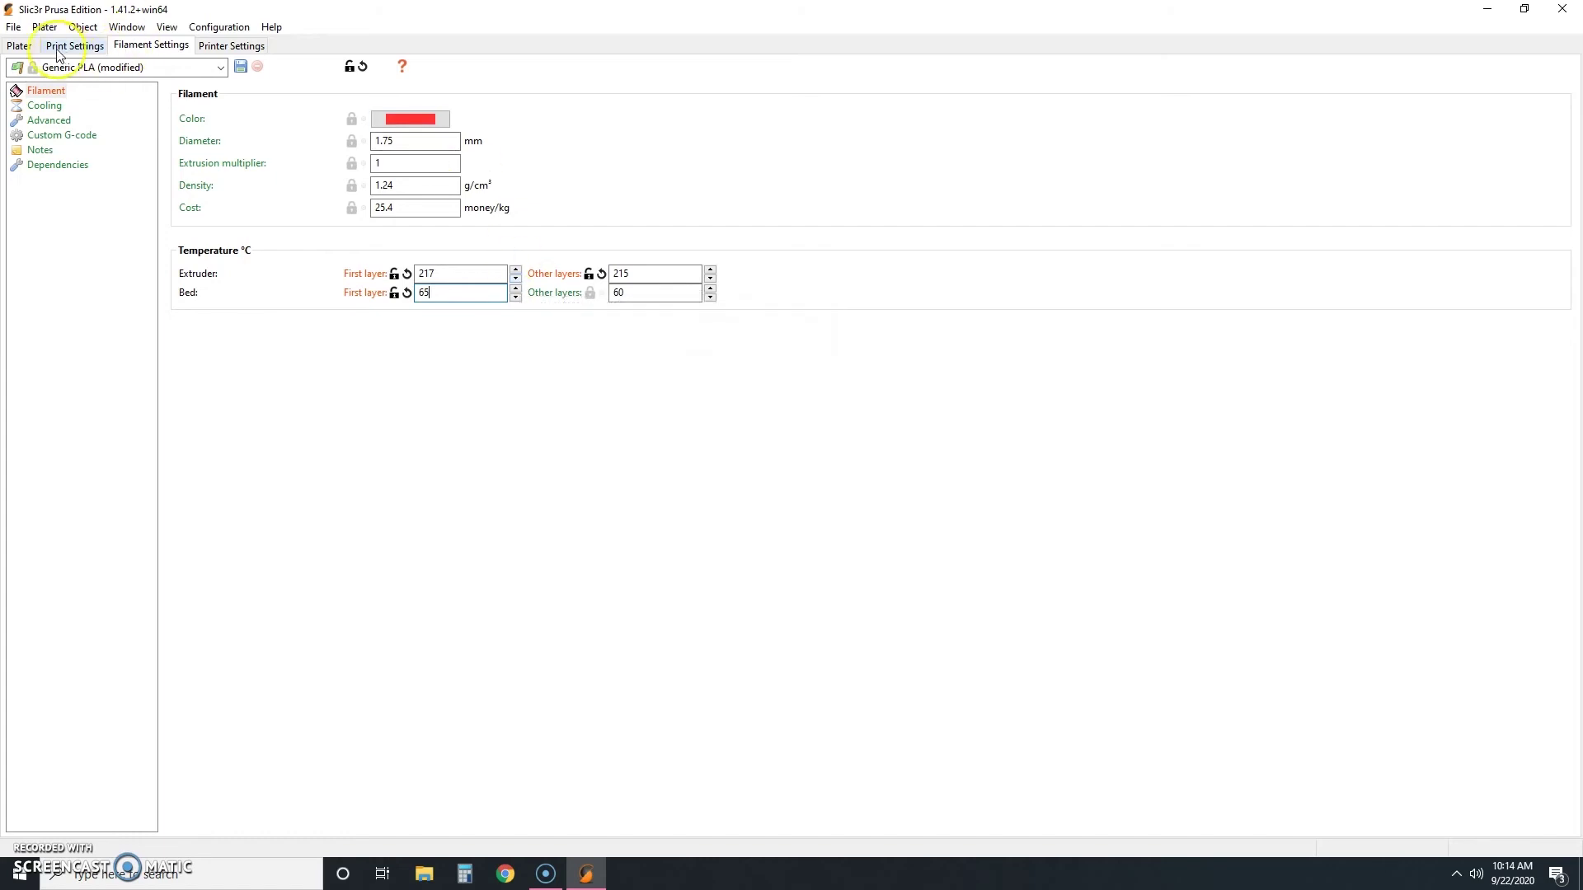
# Step: Slice the ghost from the Plater and orbit its Preview showing 501 layers with supports
pyautogui.click(19, 45)
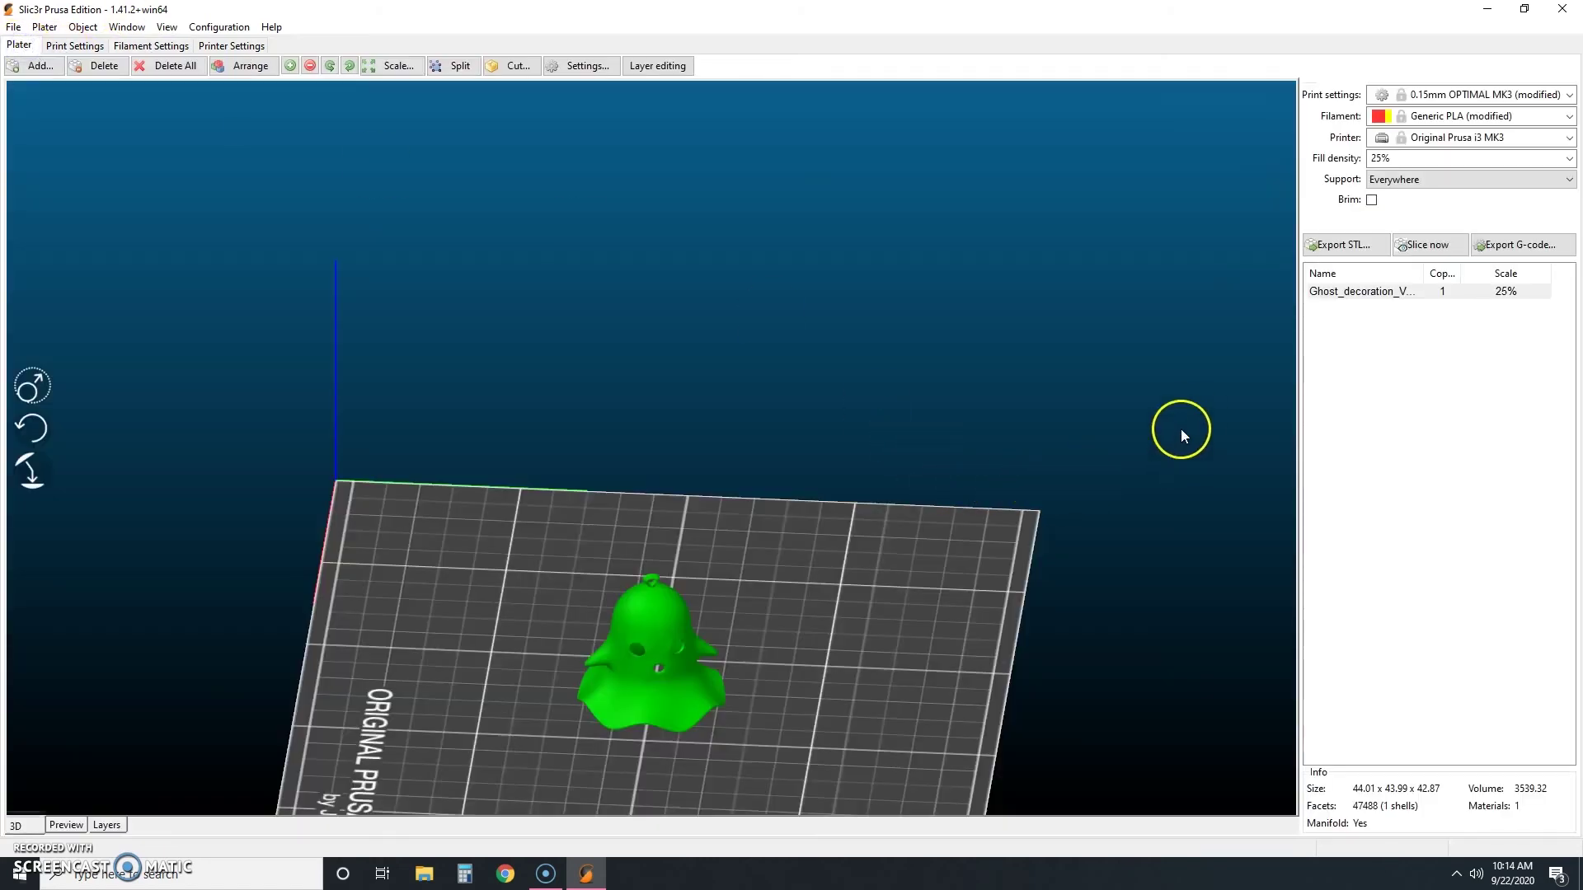
pyautogui.click(1407, 249)
pyautogui.click(68, 827)
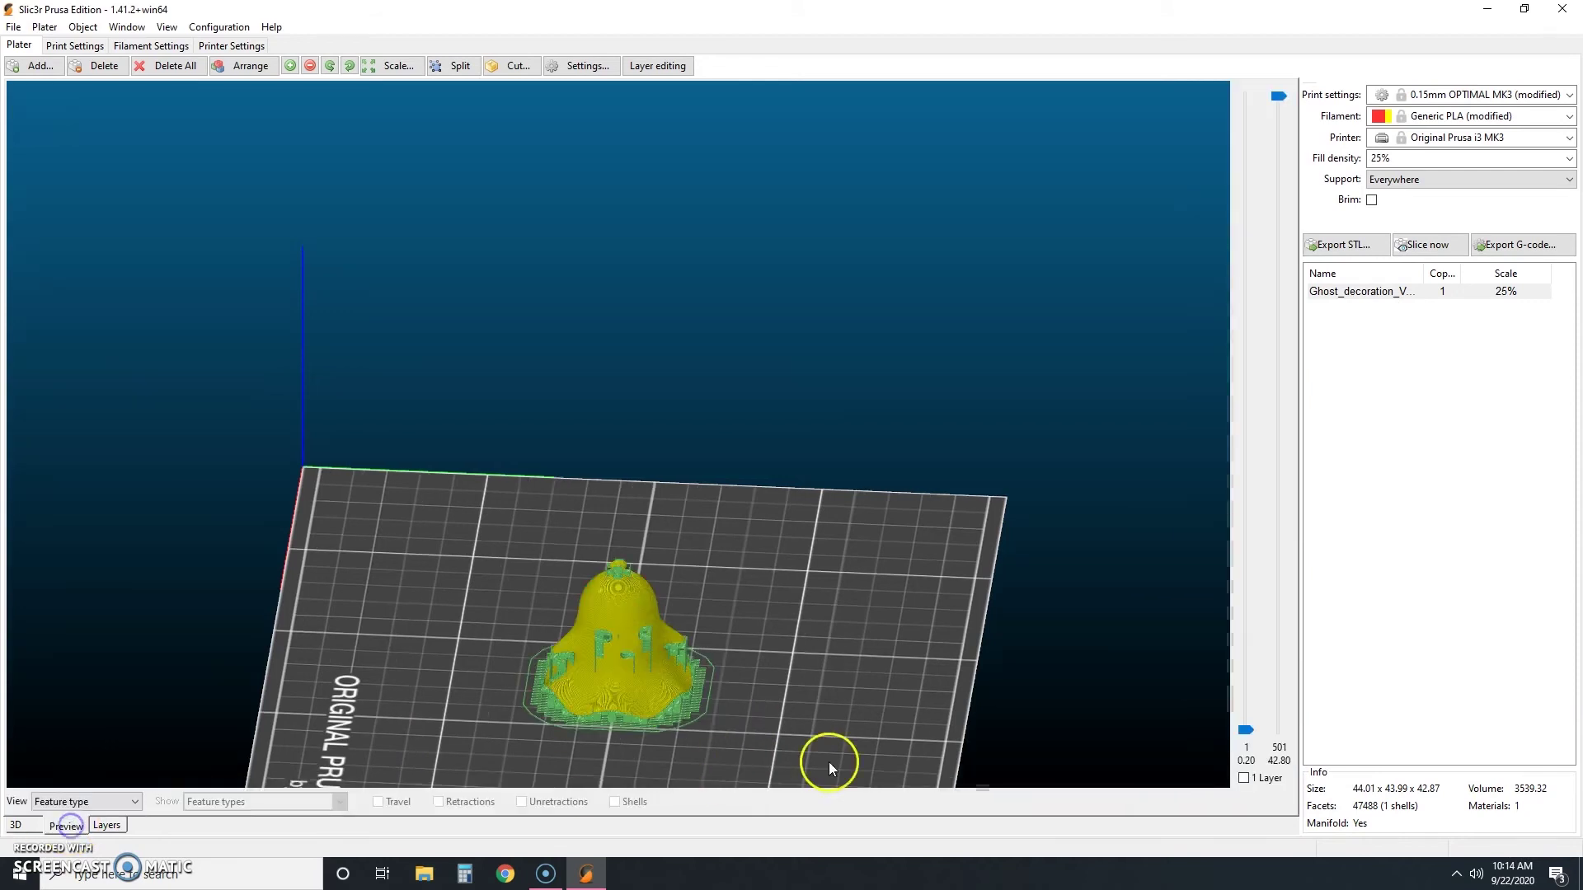
pyautogui.moveTo(833, 728)
pyautogui.mouseDown()
pyautogui.moveTo(841, 629)
pyautogui.moveTo(757, 730)
pyautogui.moveTo(816, 709)
pyautogui.mouseUp()
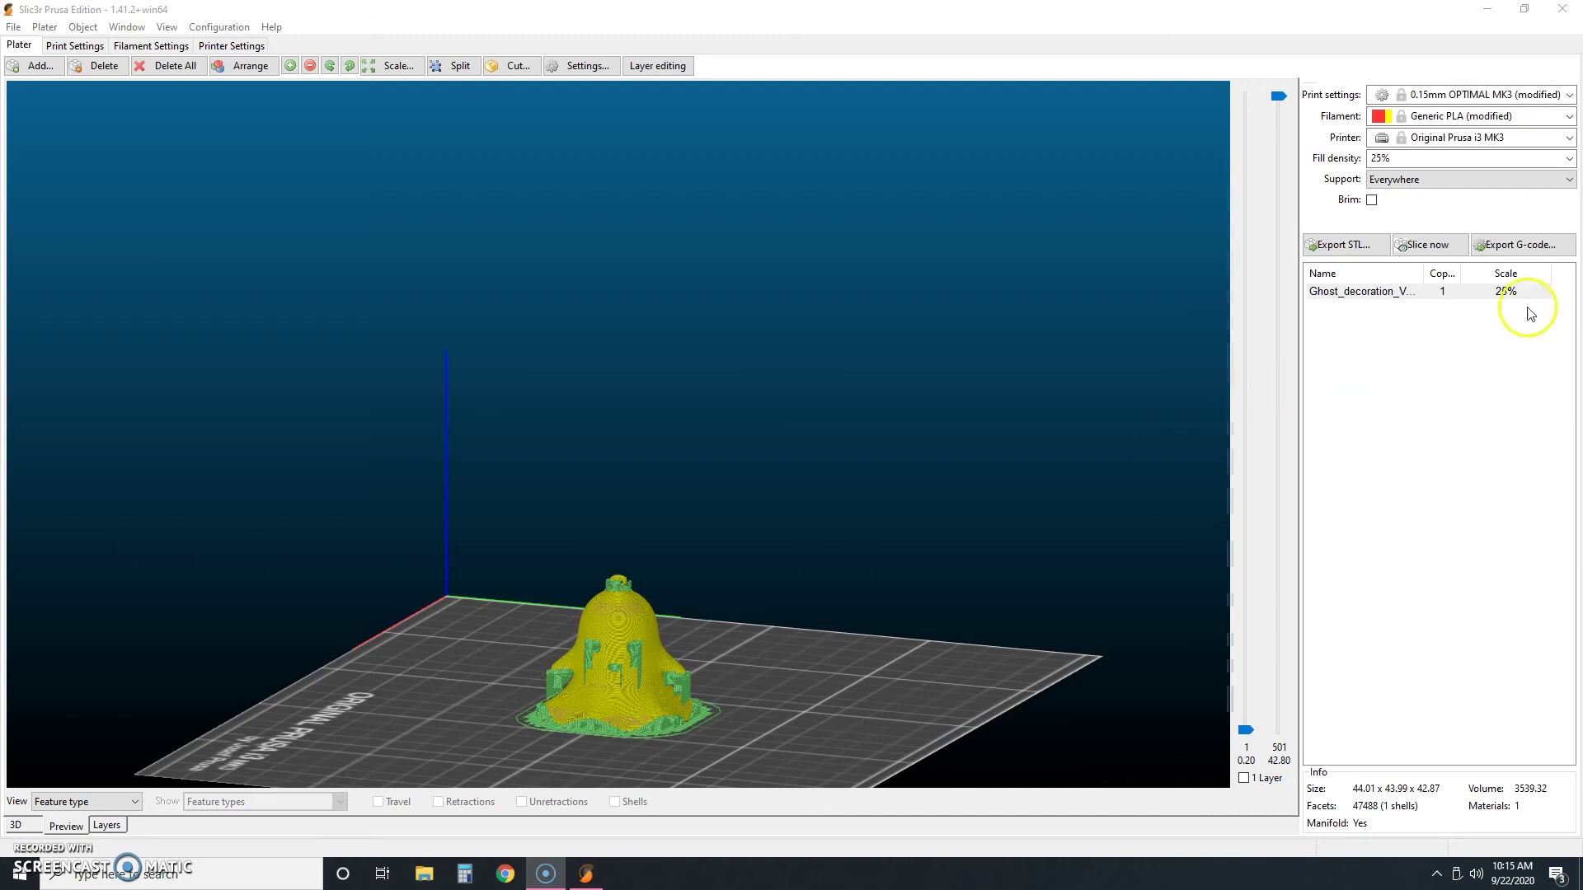
# Step: Save the G-code as Ghost_decoration_VECTARY_0.15mm_PLA_MK3.gcode on EOS_DIGITAL (D:)
pyautogui.click(1536, 247)
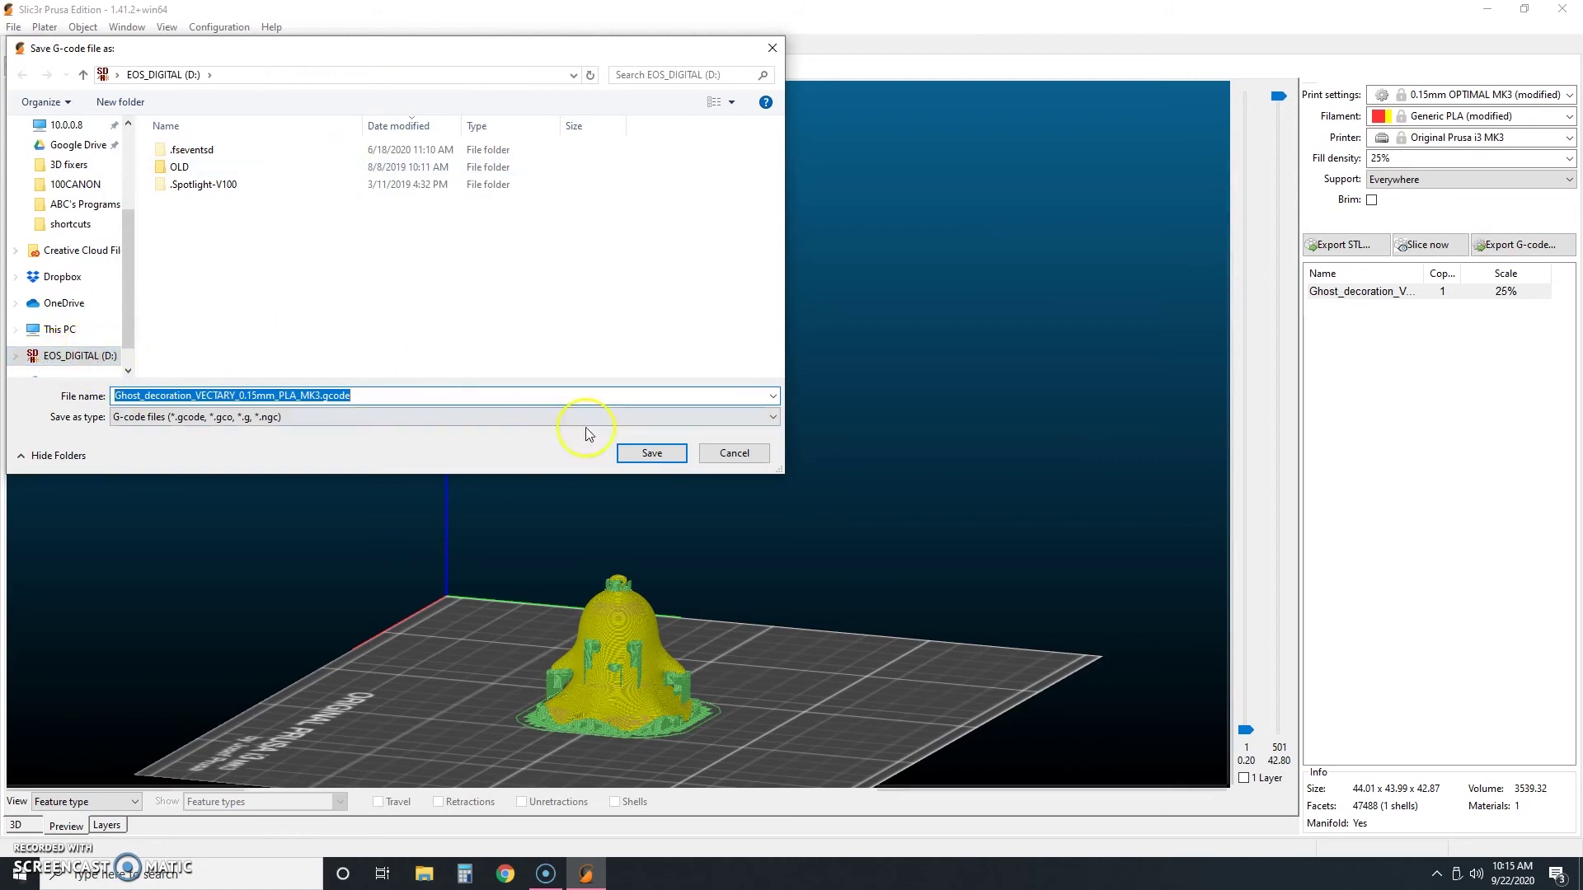
pyautogui.click(651, 454)
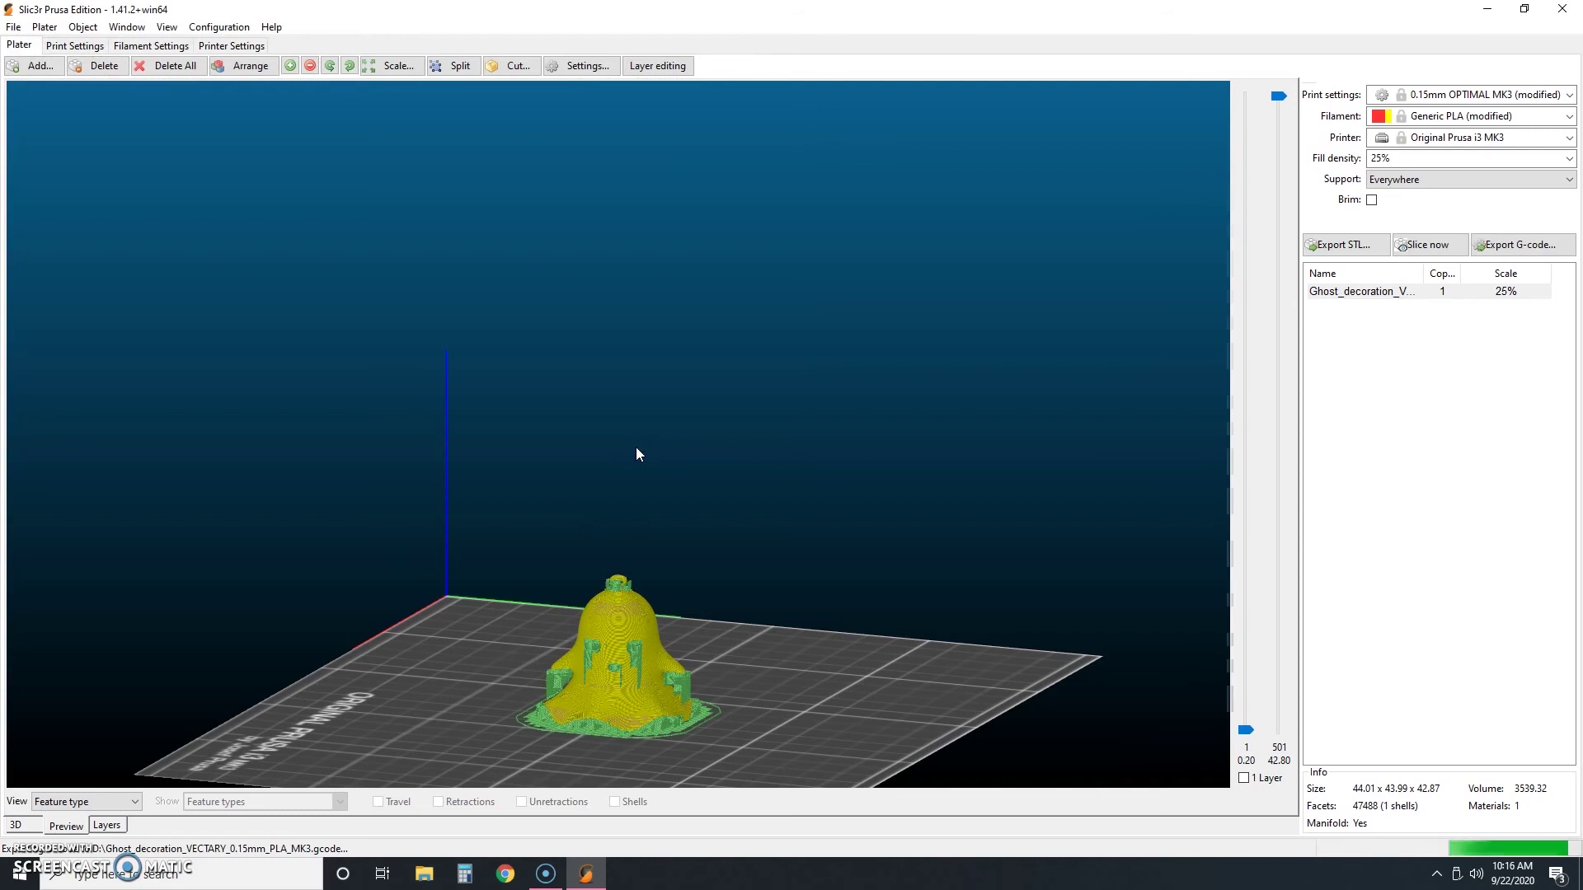